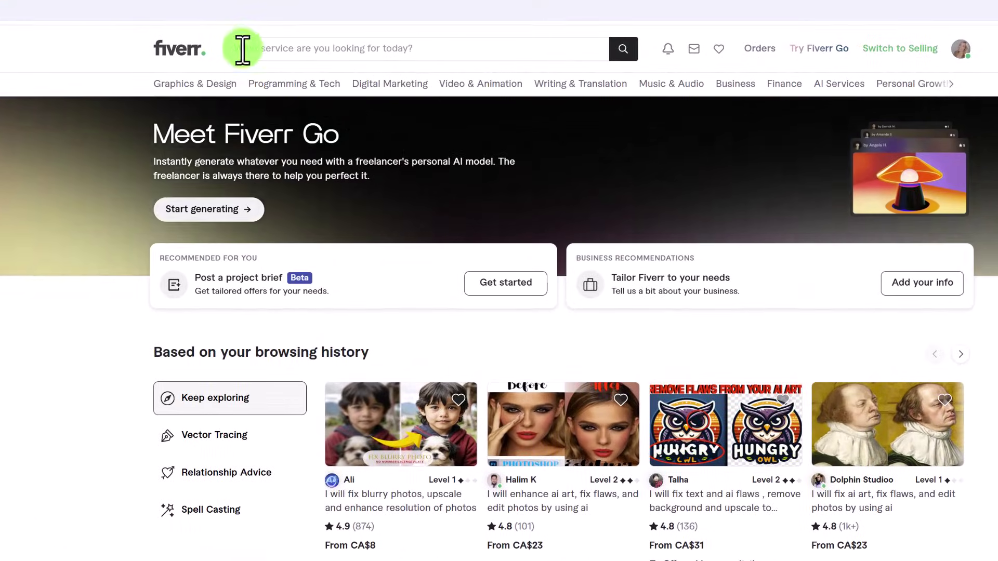
Step: Search Fiverr for 'social media' and scroll through the 47,000+ gig results
left_click(248, 51)
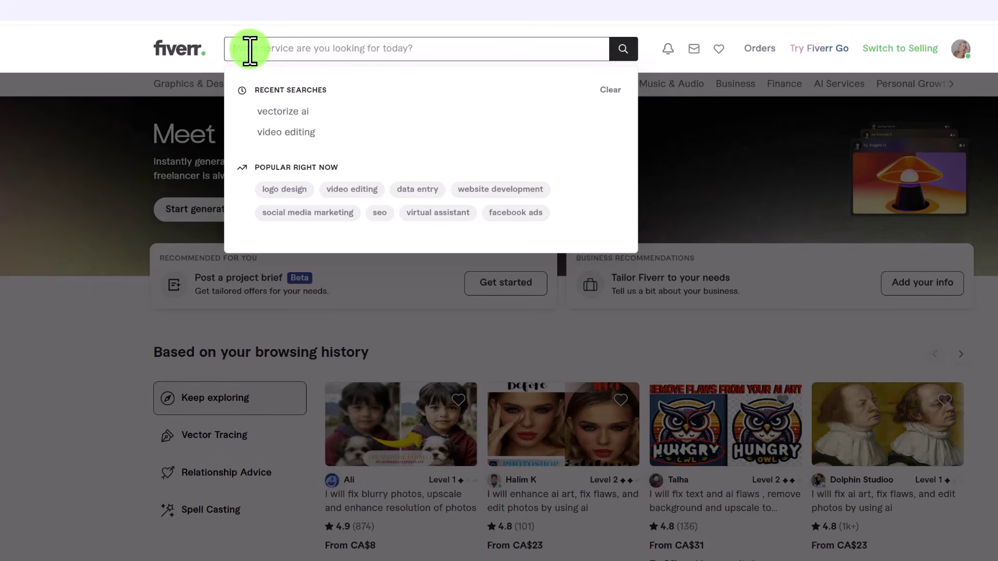
type("social media manager")
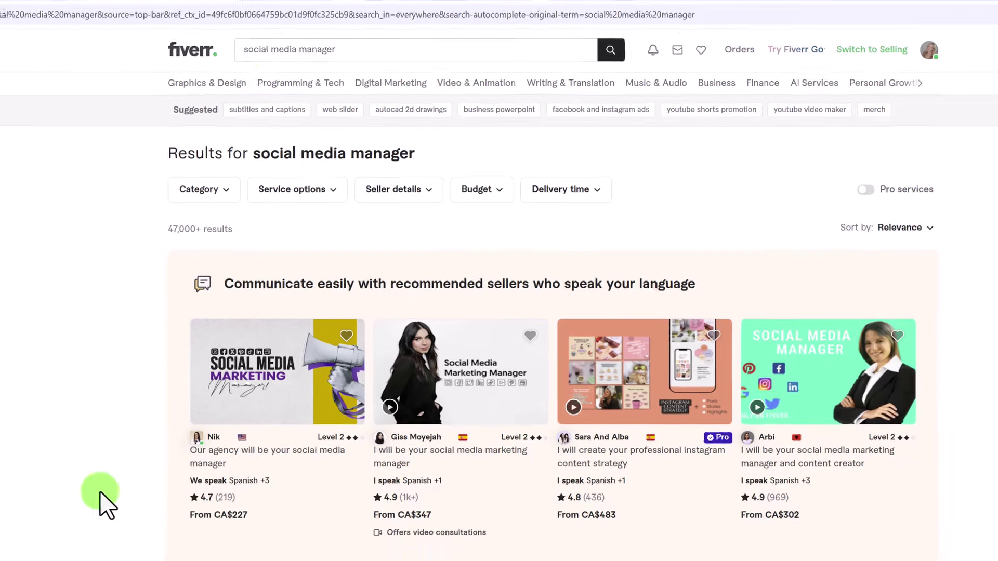
scroll(104, 499, "down", 5)
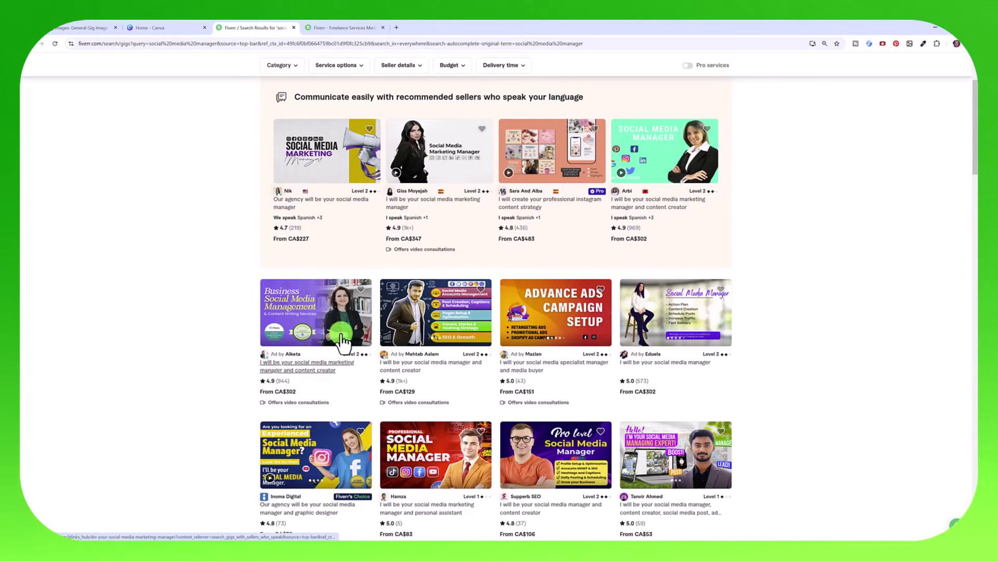
scroll(759, 317, "down", 4)
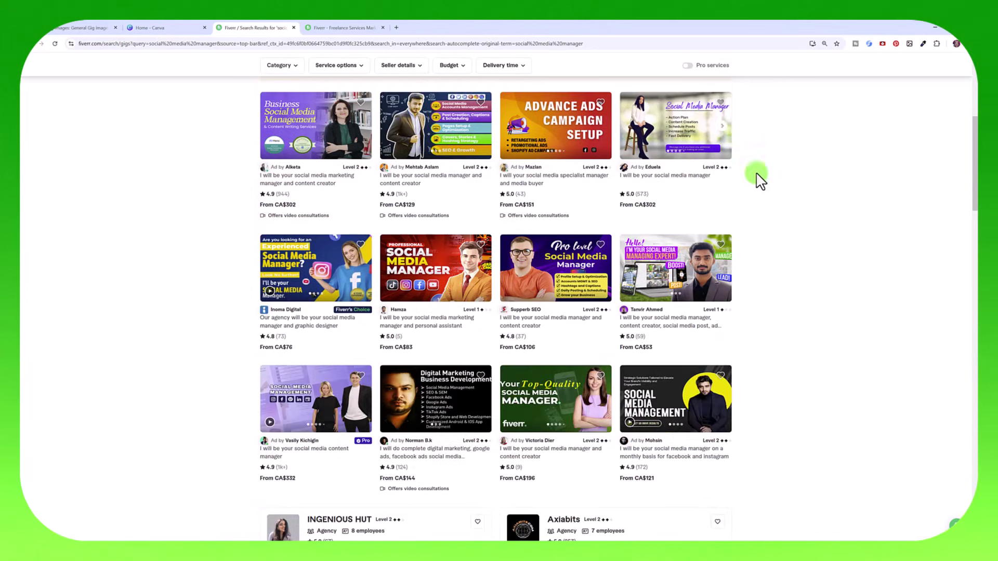
scroll(778, 280, "down", 2)
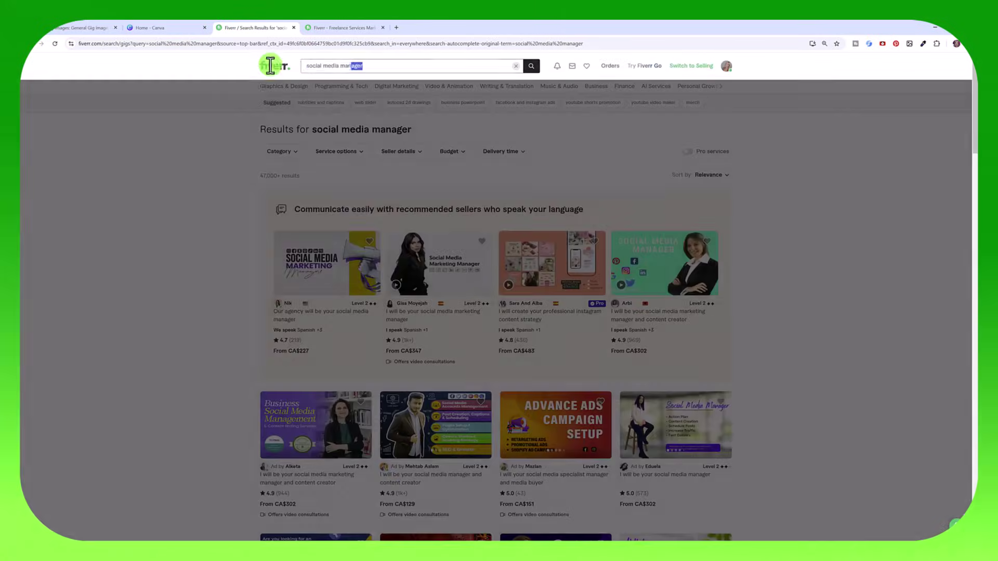
key("ctrl+a")
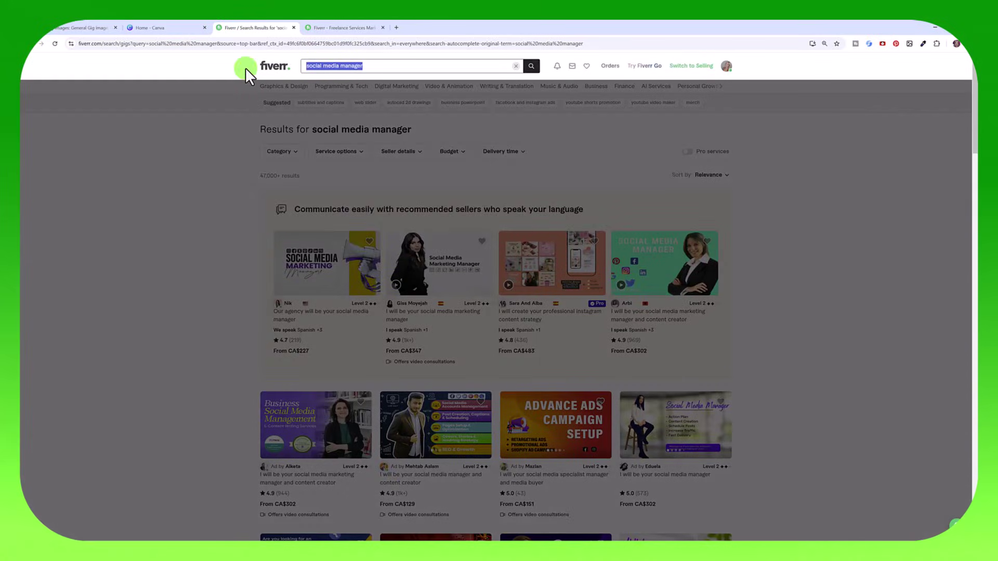
Step: Search Fiverr for 'ai image editor' and scroll through the matching gigs
type("ai image editor")
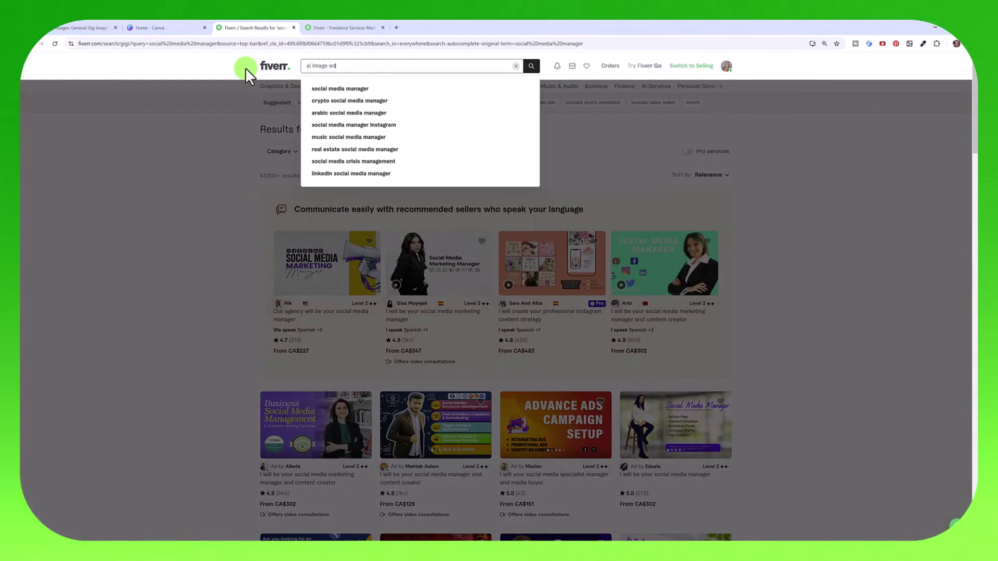
key("Return")
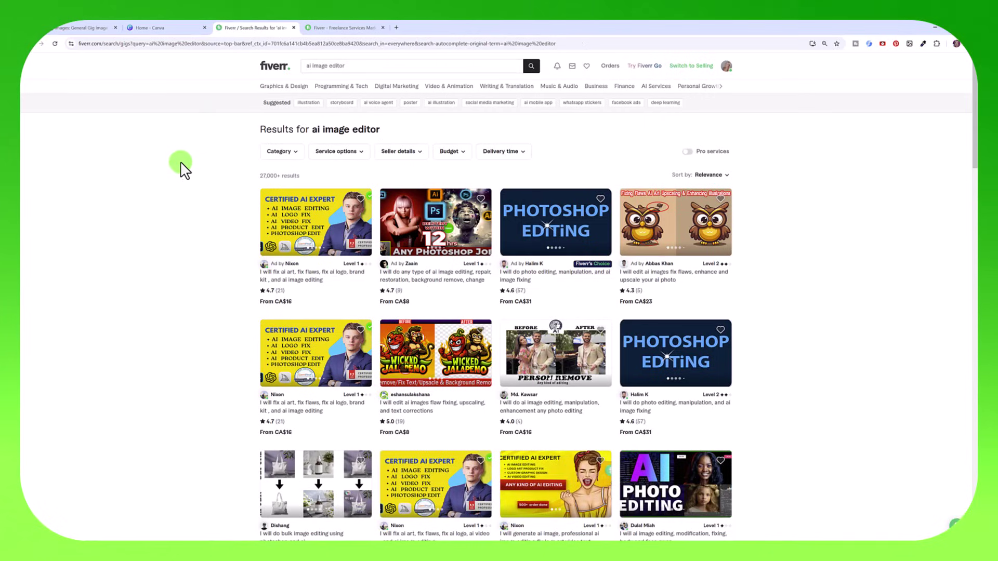
scroll(191, 195, "down", 8)
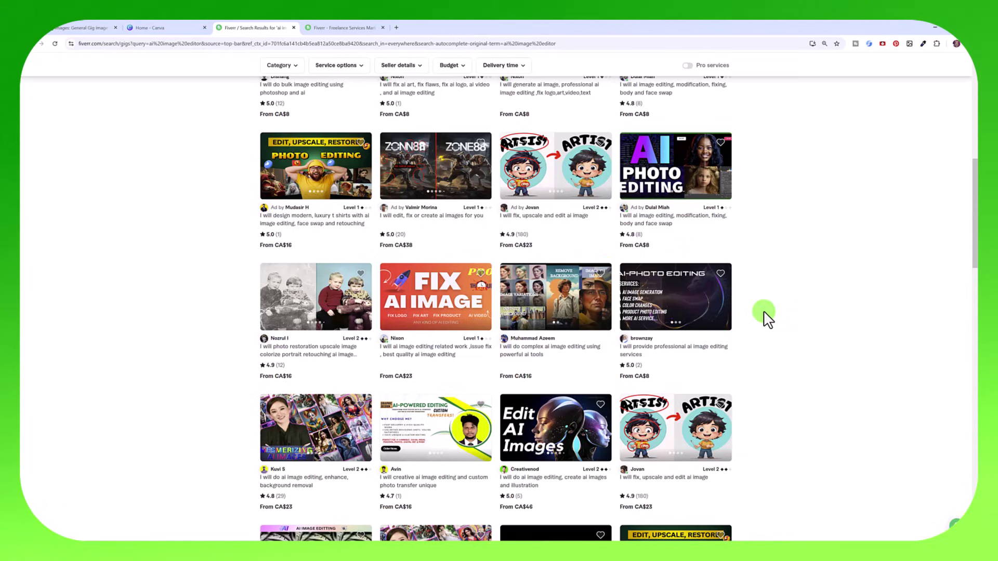
scroll(764, 316, "down", 2)
scroll(767, 318, "down", 2)
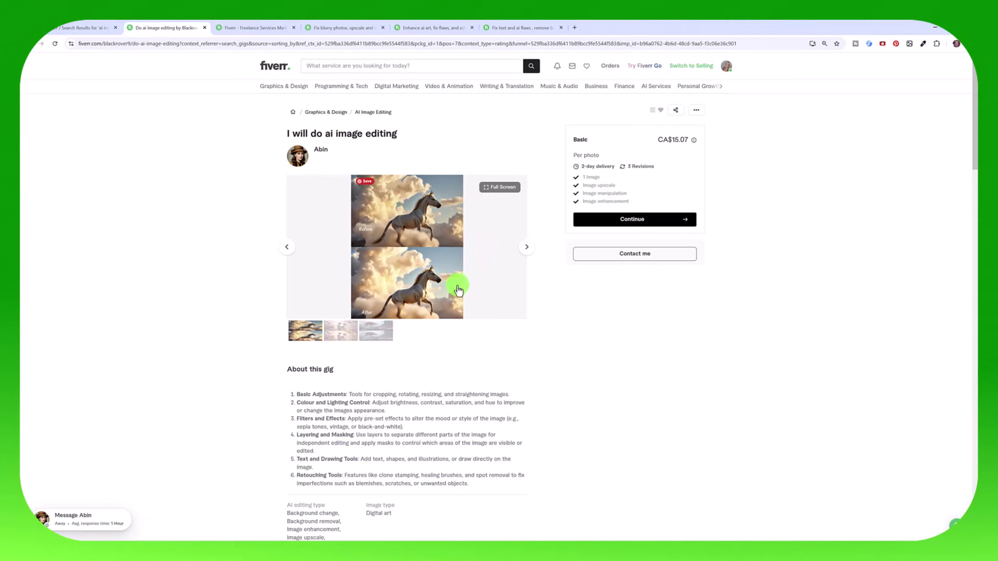
Step: Return to the Fiverr home page and view the blurry photo fixing gig
left_click(260, 28)
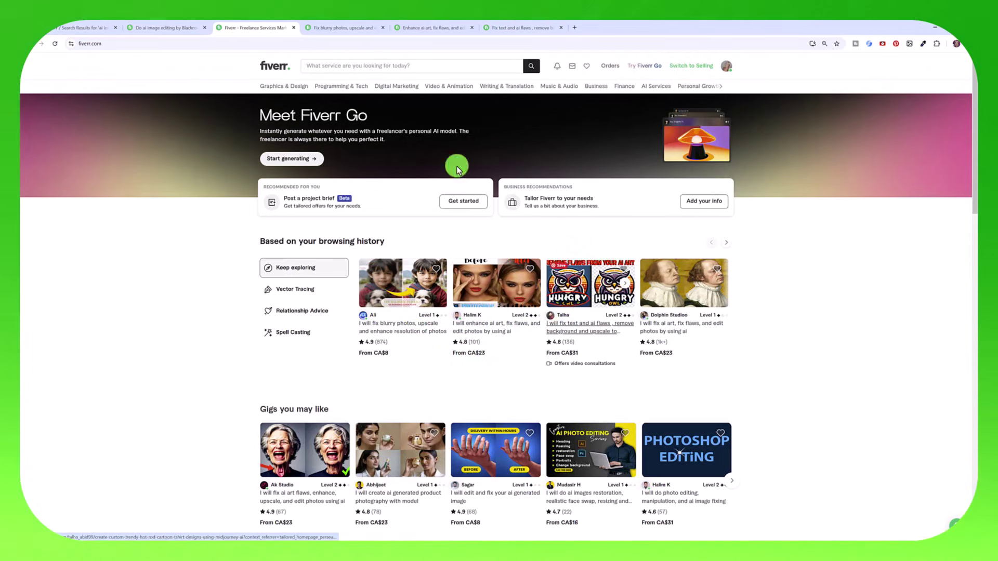
left_click(403, 291)
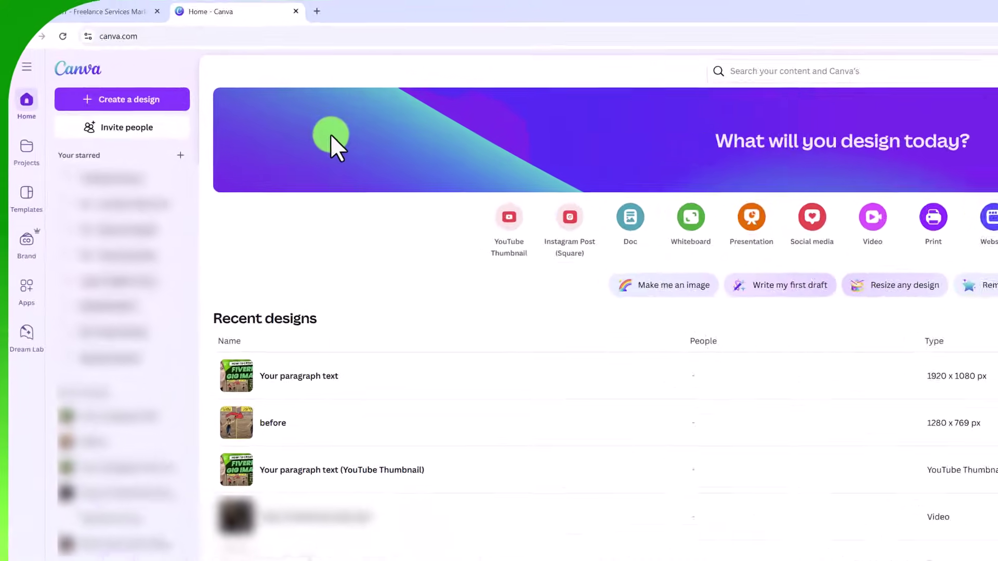
Step: Create a new custom-size Canva design of 1280 × 769 px
left_click(139, 112)
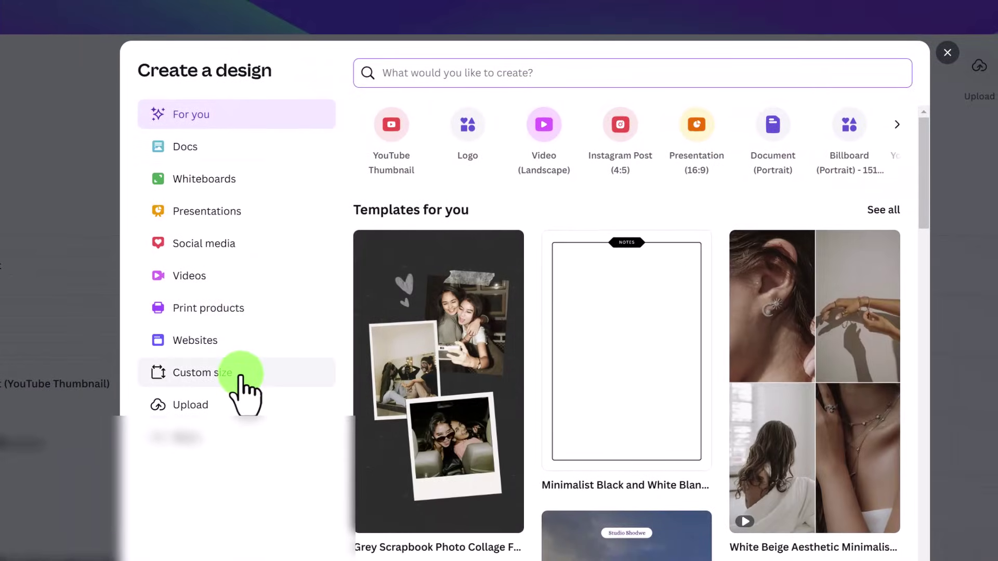
left_click(241, 375)
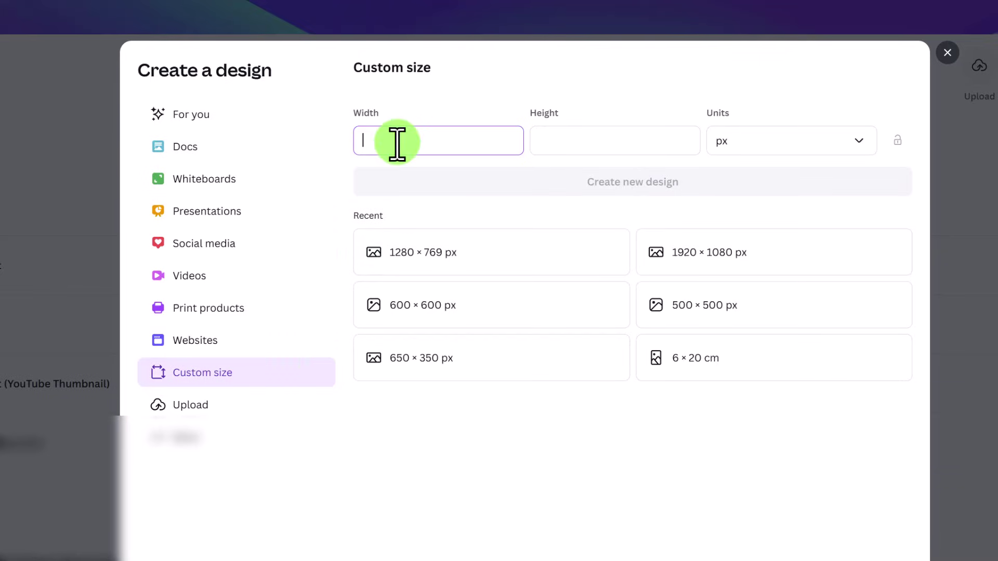
type("1280")
left_click(552, 138)
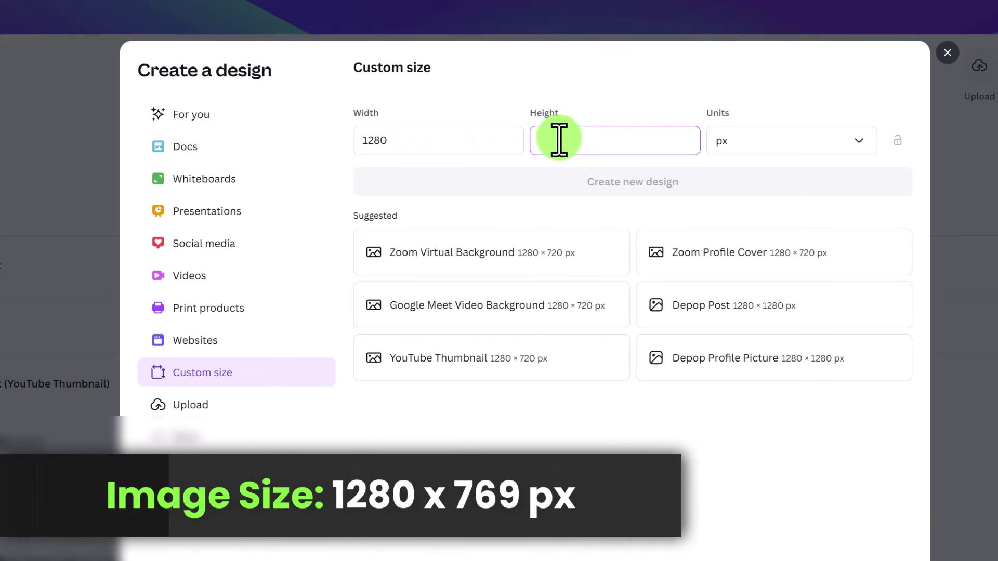
type("769")
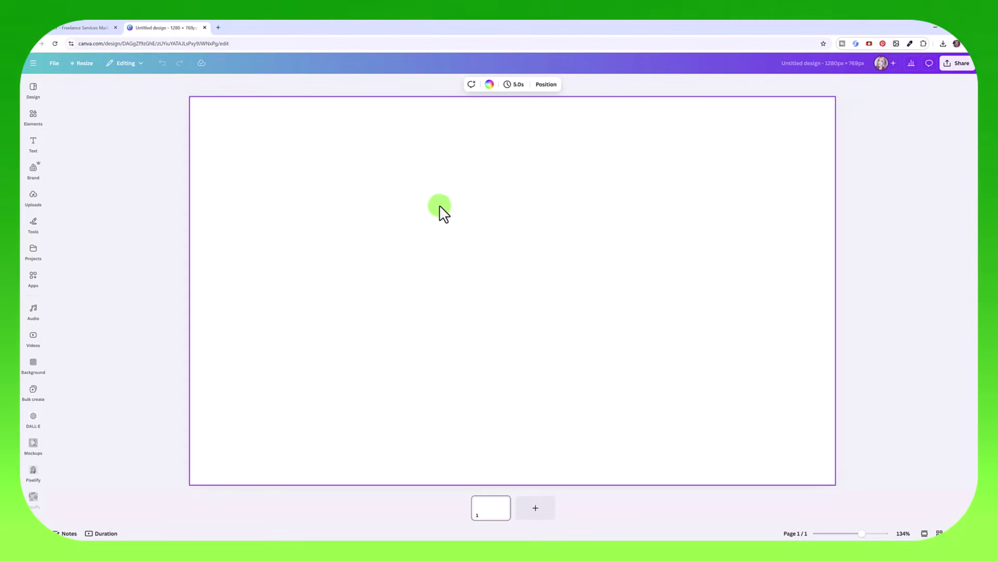
Step: Replace the trial gradient background with solid yellow #FFD557
left_click(489, 84)
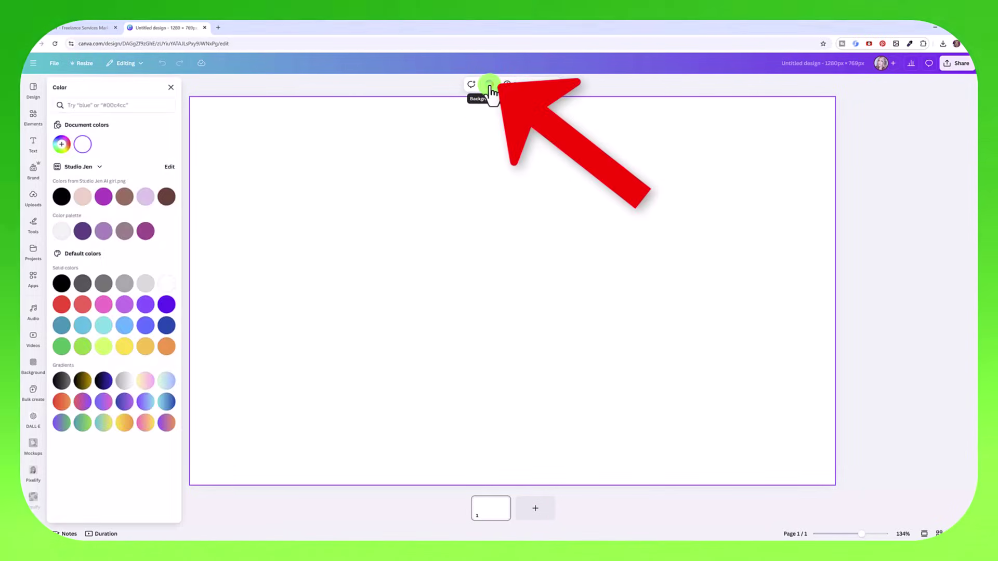
left_click(122, 348)
left_click(145, 402)
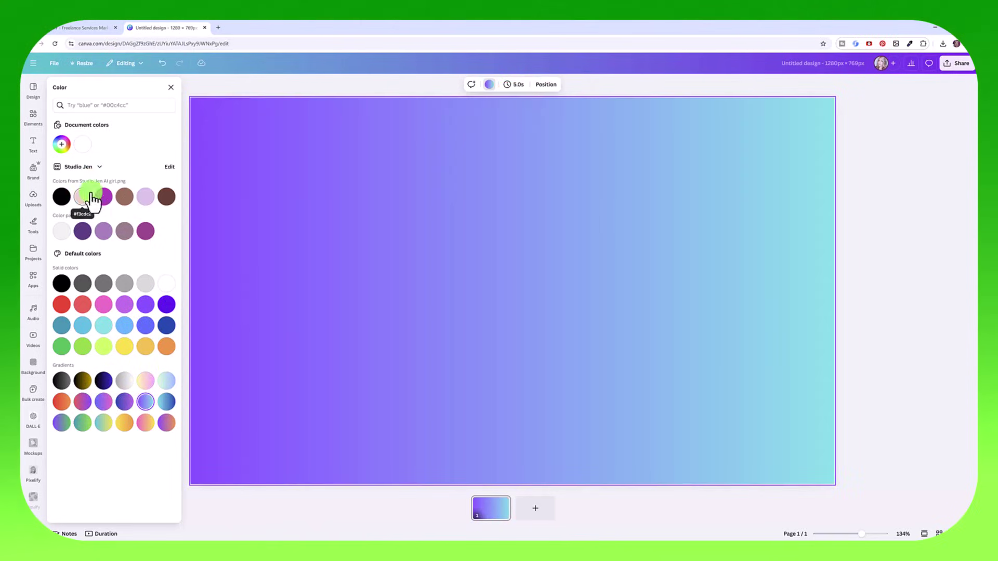
left_click(63, 146)
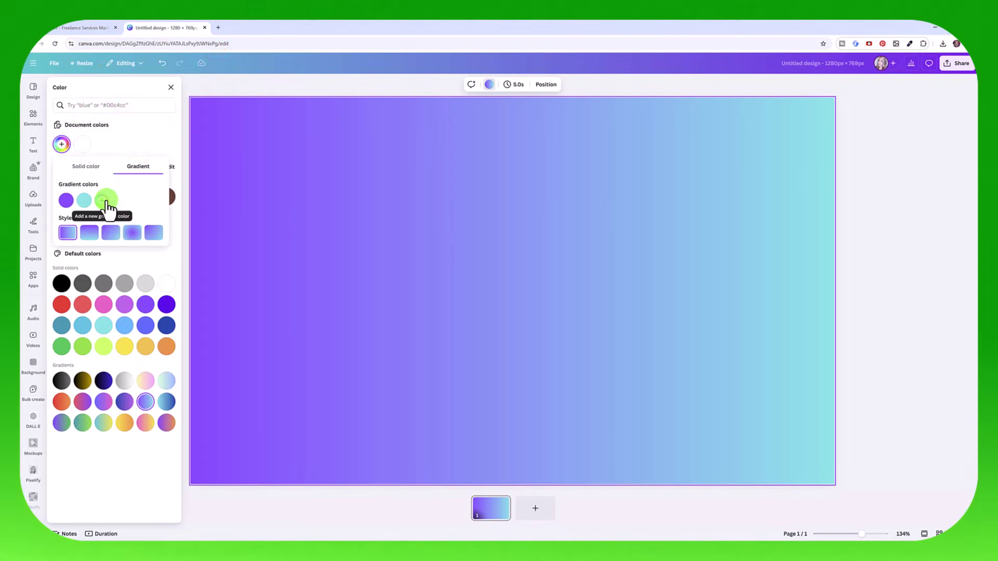
left_click(89, 167)
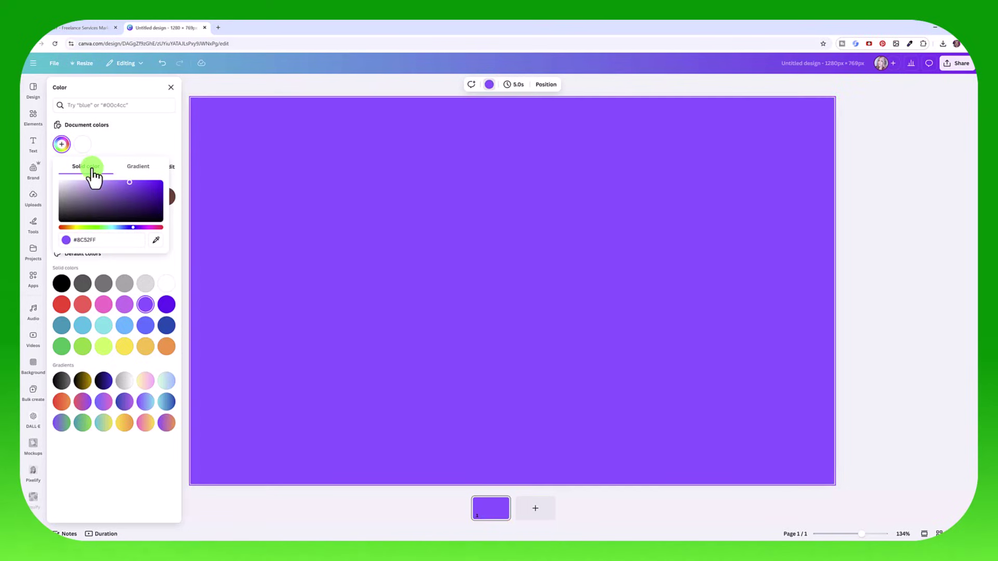
right_click(84, 241)
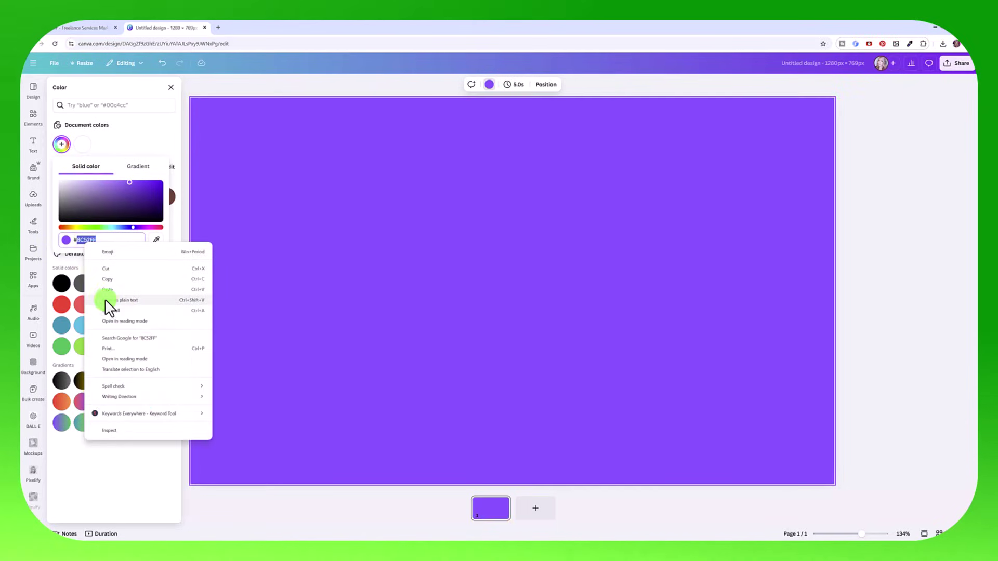
left_click(107, 296)
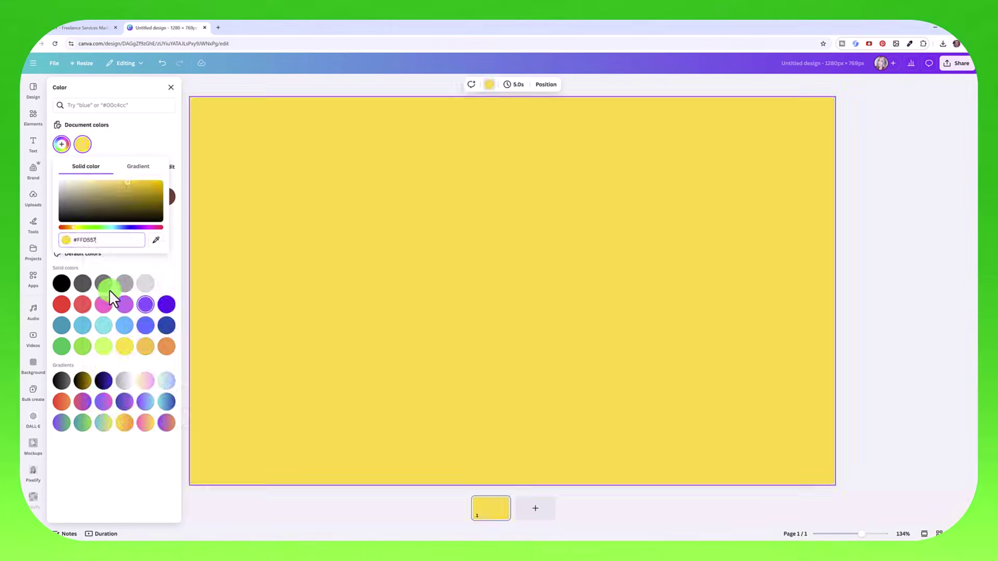
left_click(202, 229)
left_click(222, 85)
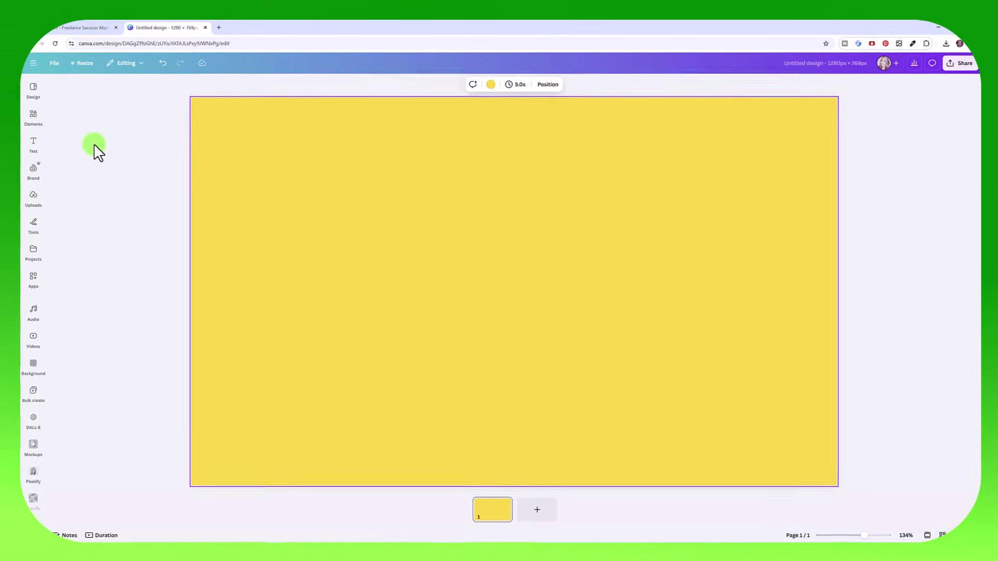
Step: Search Elements for 'frame' and add a landscape photo frame to the page
left_click(33, 116)
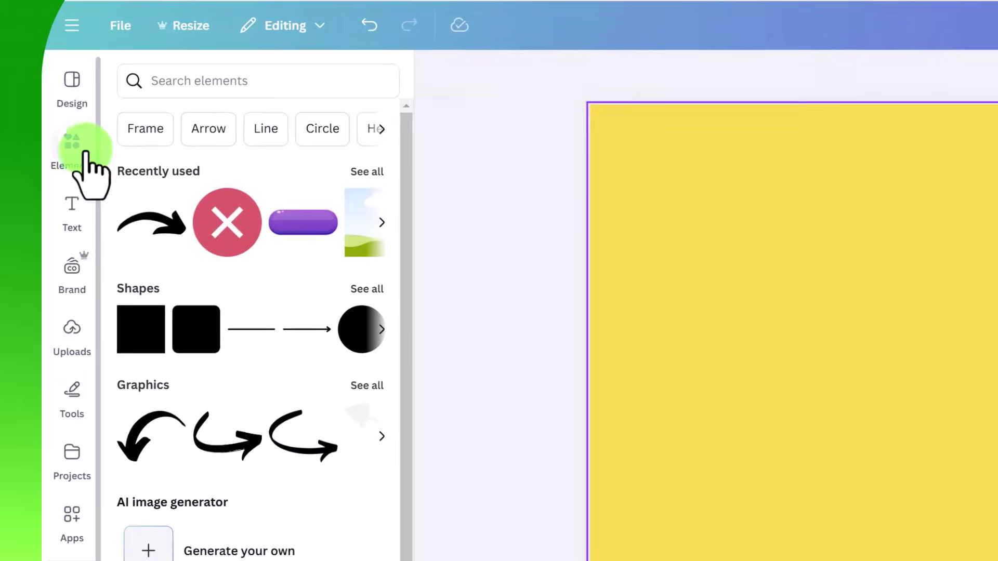
left_click(152, 93)
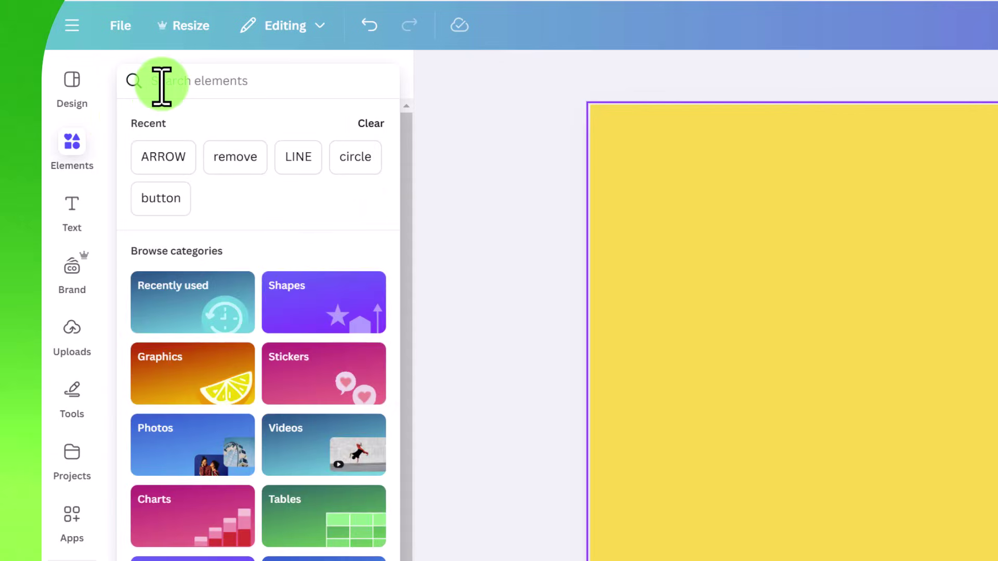
type("frame")
key("Return")
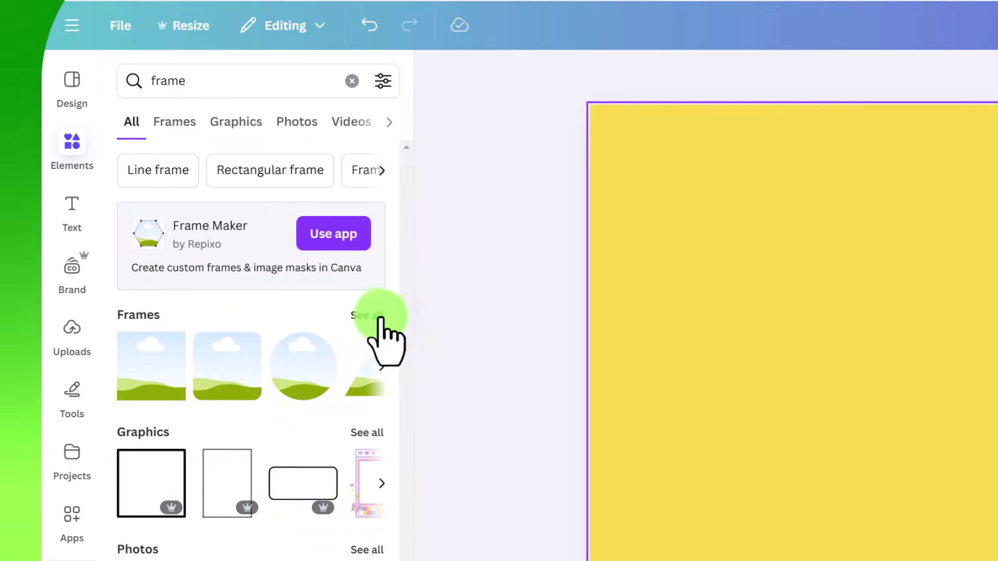
left_click(377, 316)
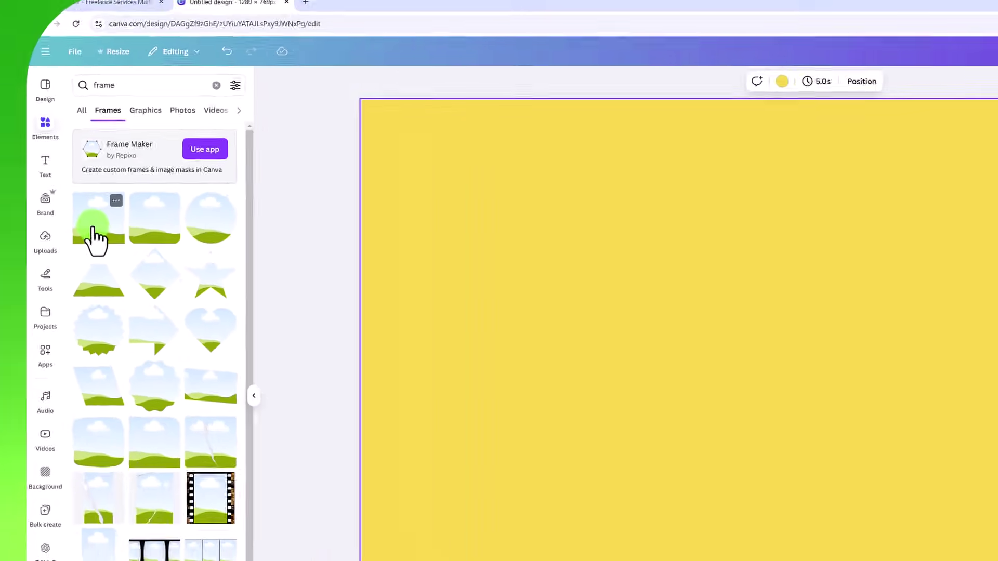
left_click(93, 233)
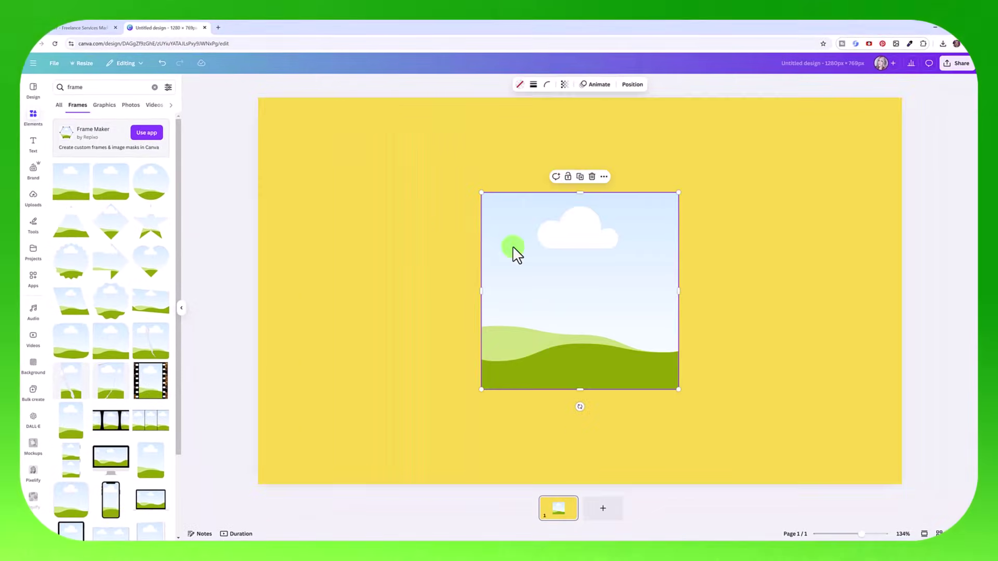
Step: Move the frame to the top-left and stretch it over the left half at nearly full height
left_click_drag(573, 276, 356, 187)
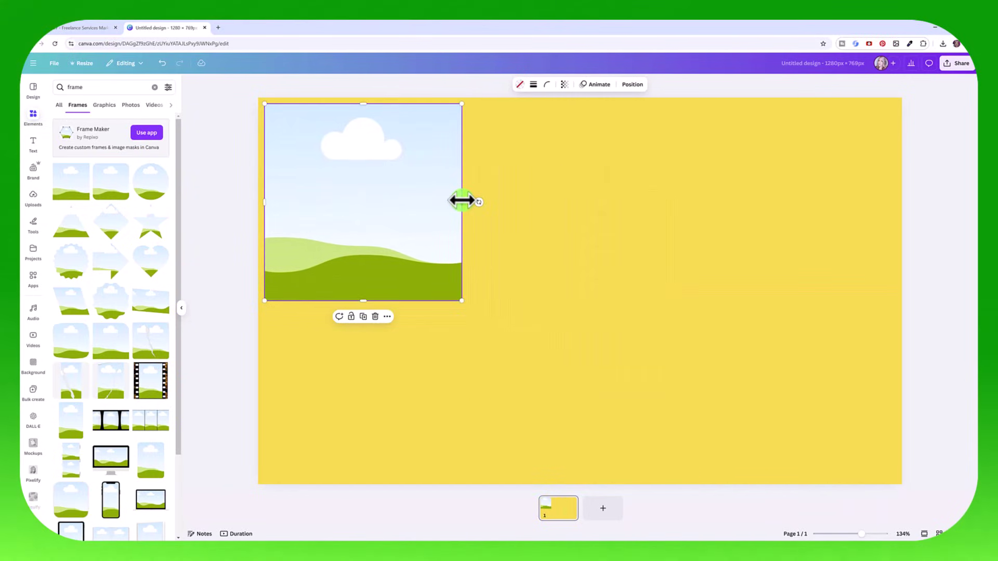
left_click_drag(462, 201, 578, 199)
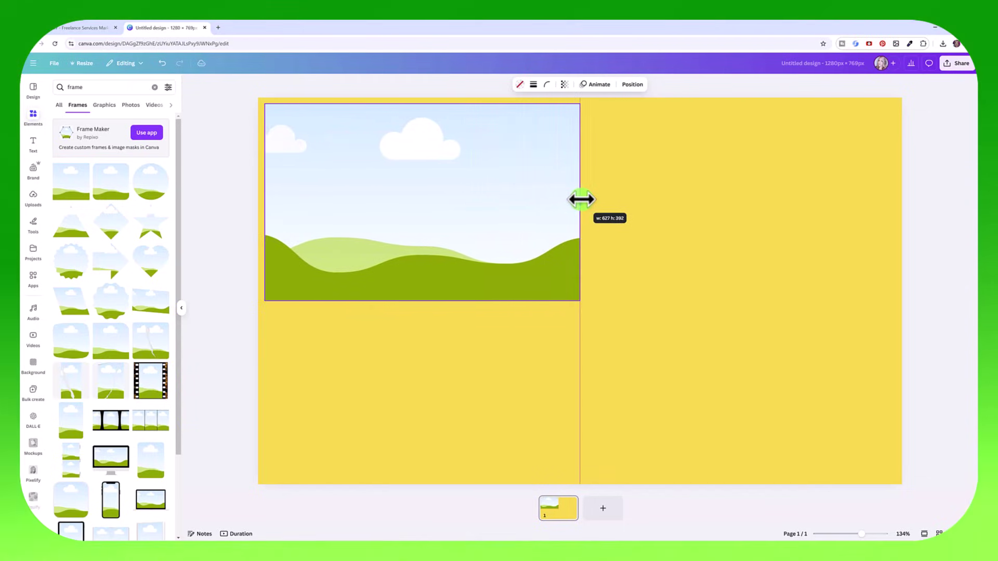
left_click_drag(420, 301, 438, 477)
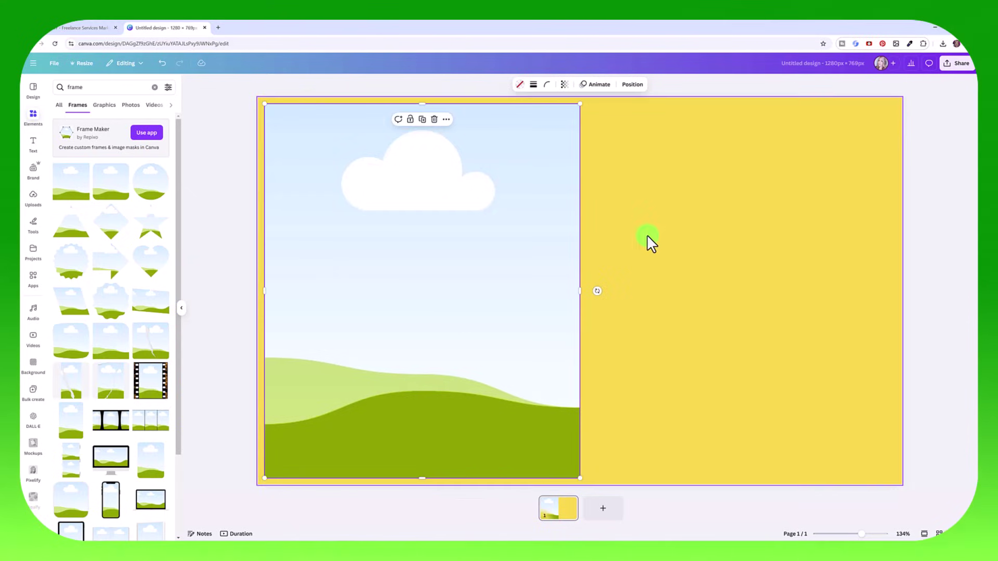
Step: Copy the landscape frame and paste a duplicate onto the page
left_click(626, 223)
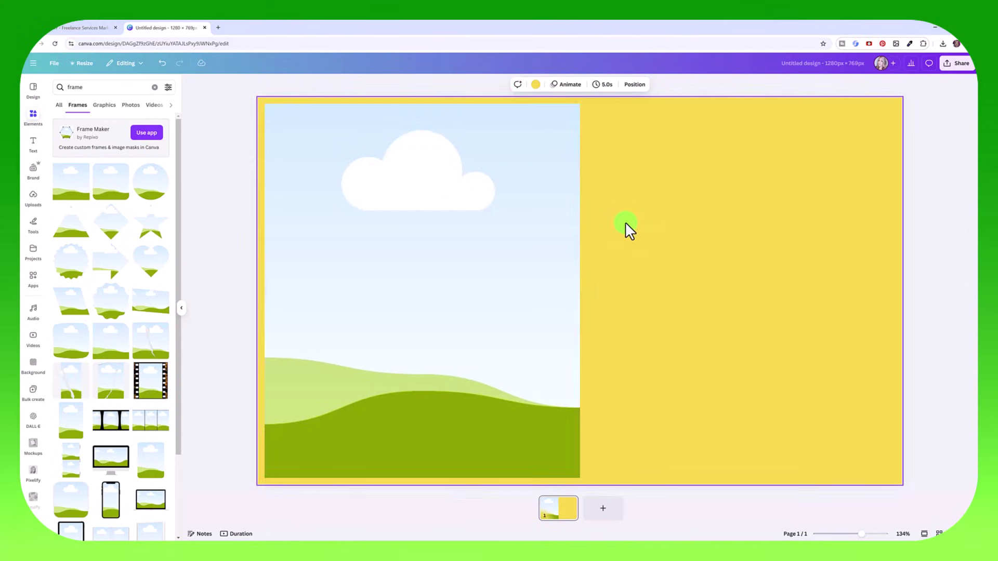
left_click(483, 210)
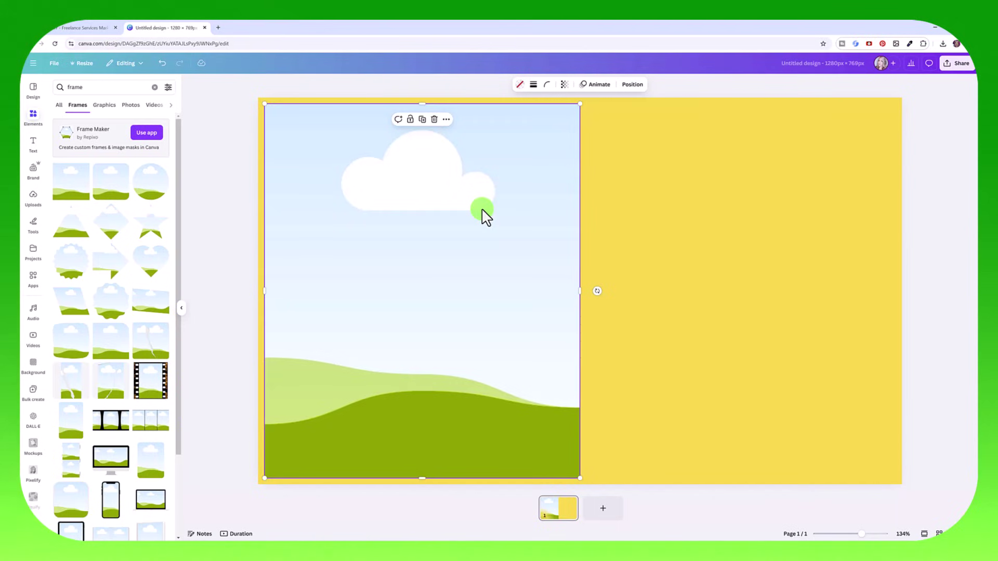
right_click(483, 213)
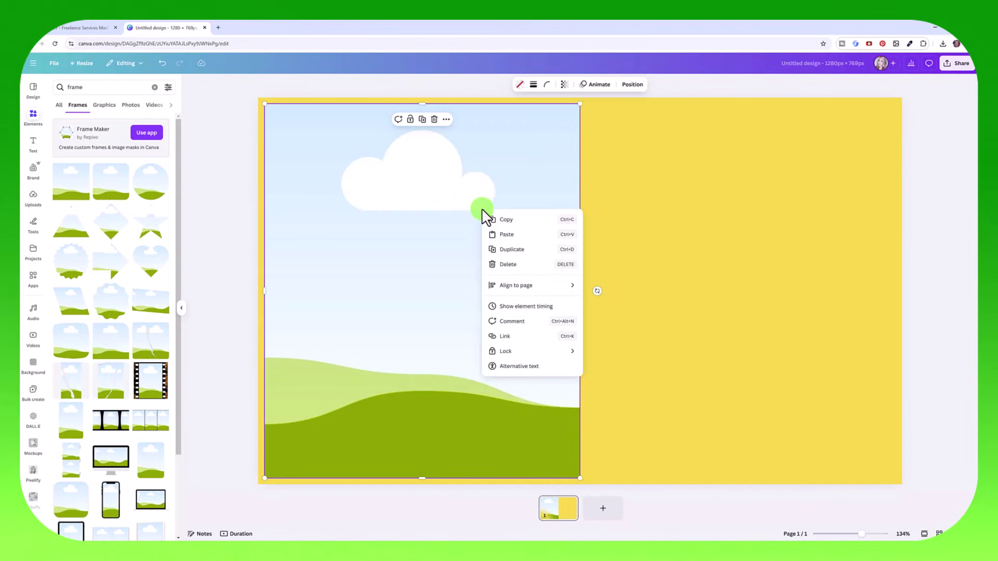
left_click(506, 220)
left_click(649, 216)
right_click(642, 184)
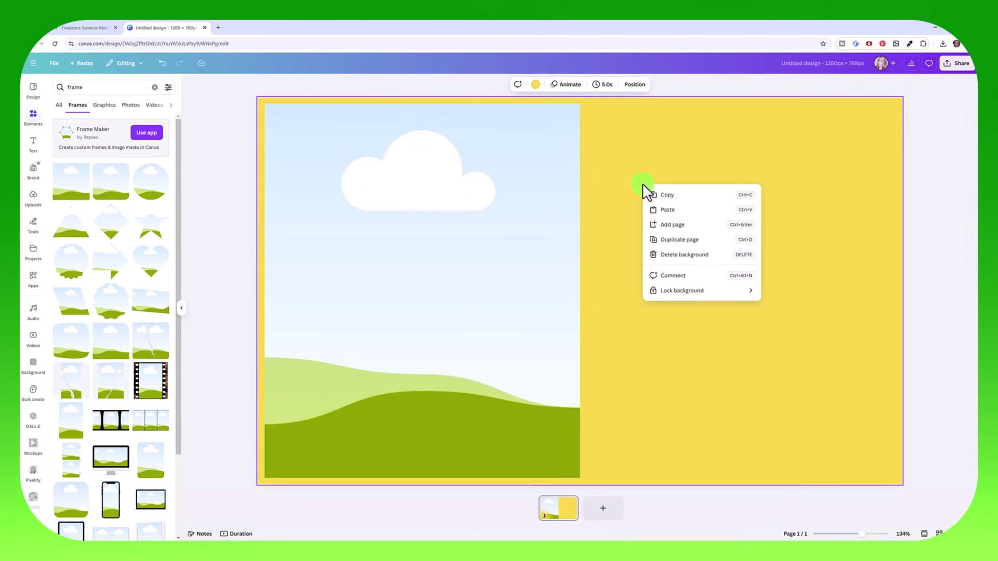
left_click(660, 210)
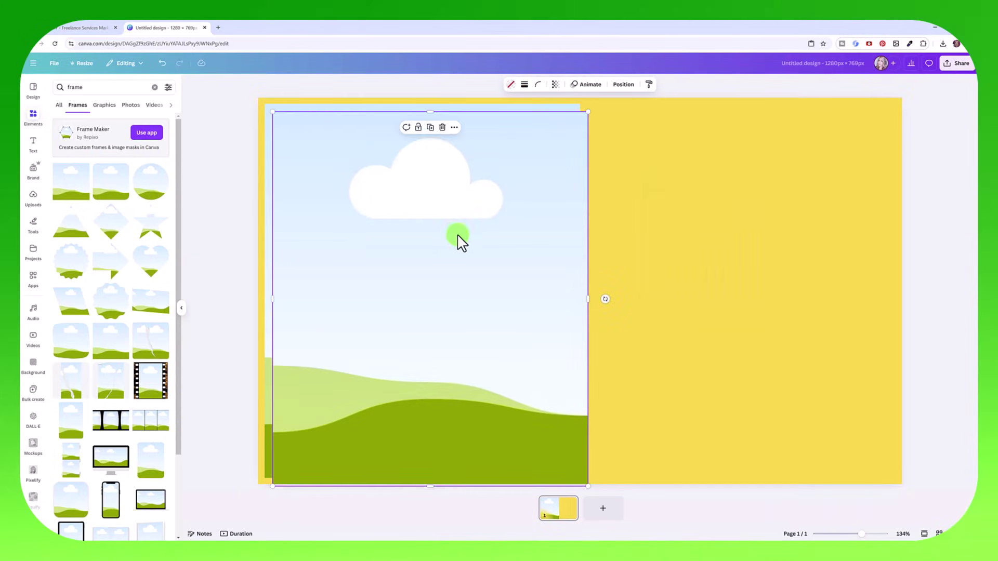
Step: Move the copy into the right half, leaving a thin yellow border between the frames
left_click_drag(445, 234, 749, 219)
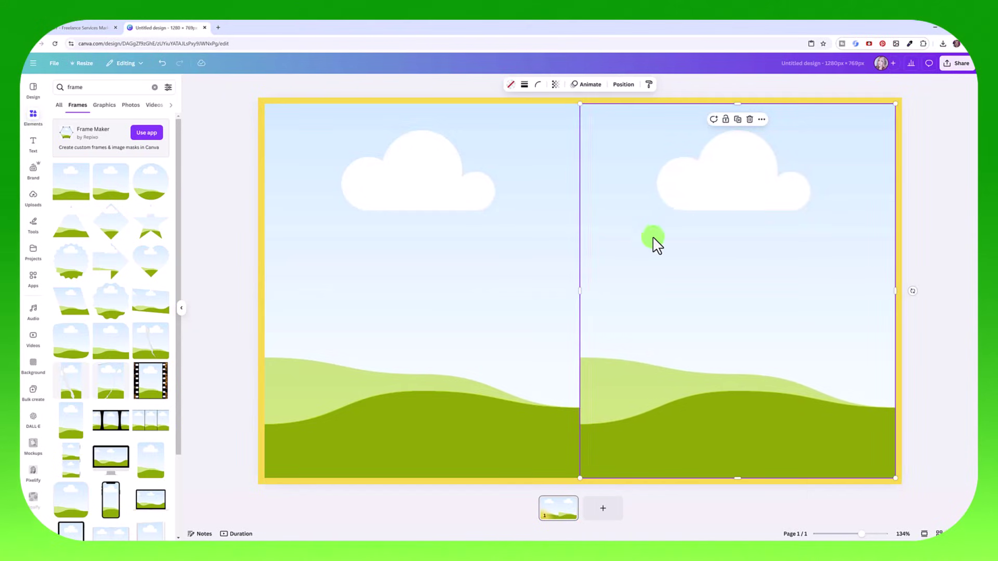
left_click_drag(585, 294, 575, 289)
left_click(575, 290)
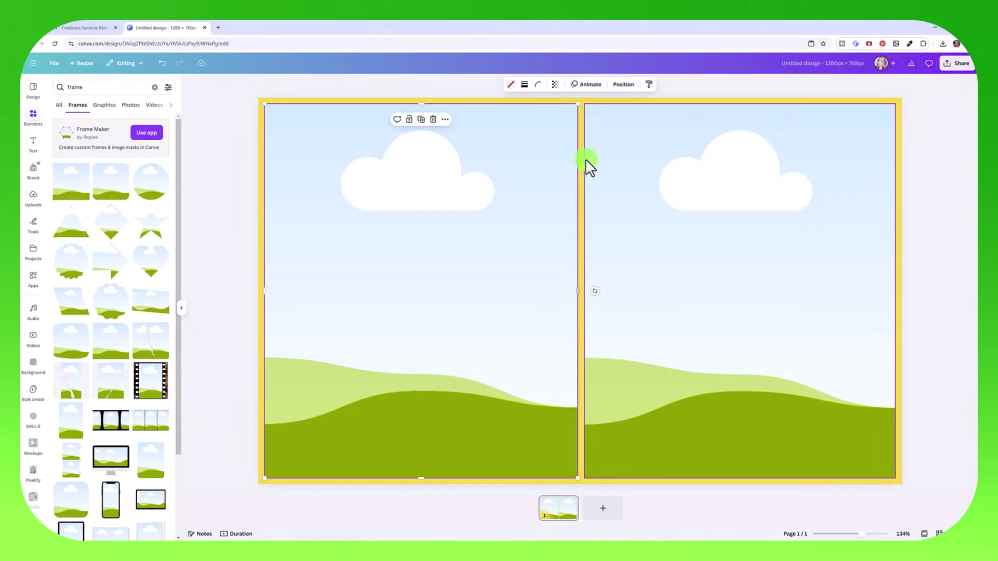
left_click(591, 458)
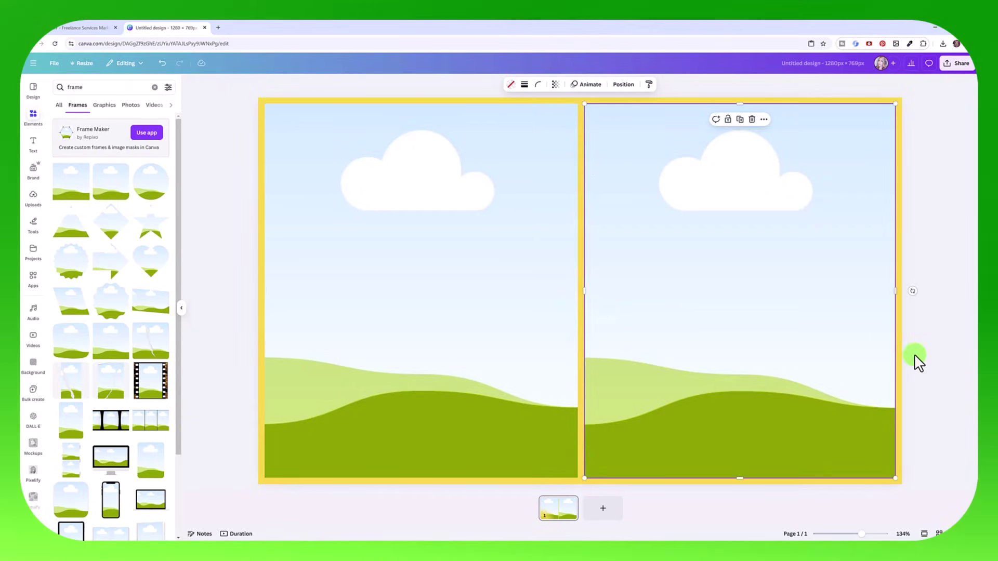
left_click(915, 345)
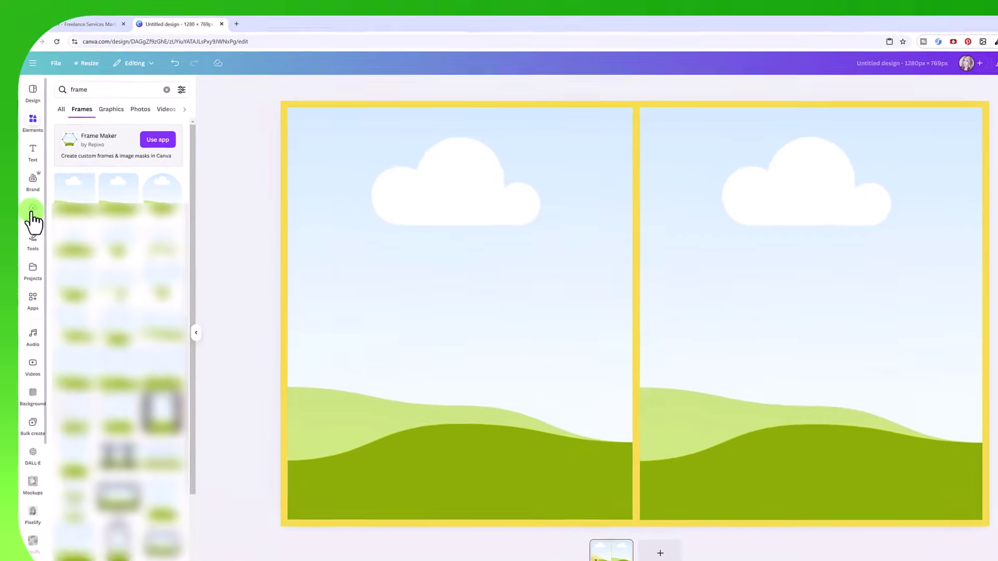
Step: Show the Uploads panel with the two new landscape photos
left_click(33, 197)
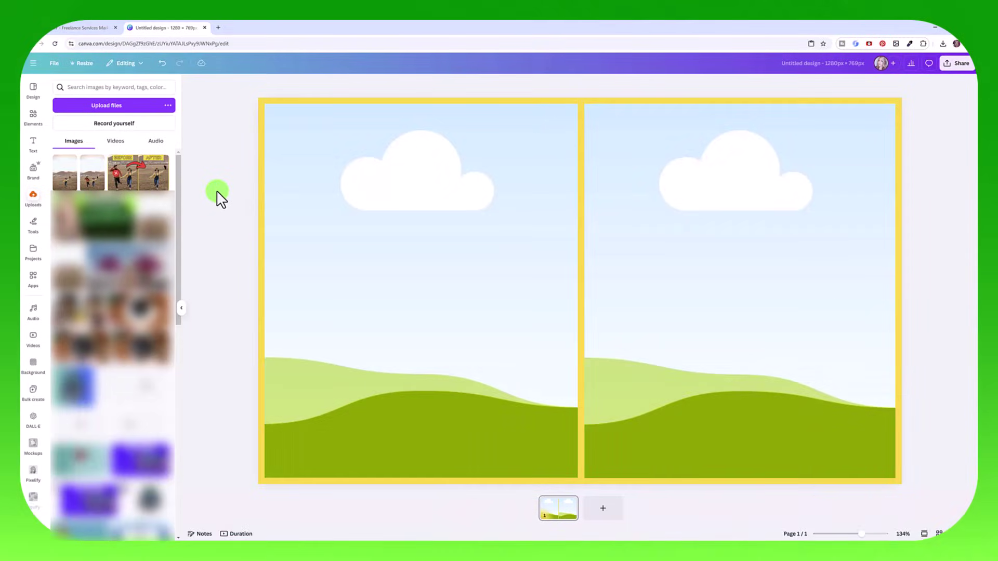
Step: Place the running-couple photo in the left frame, enlarged and positioned to fill it
left_click_drag(114, 179, 332, 188)
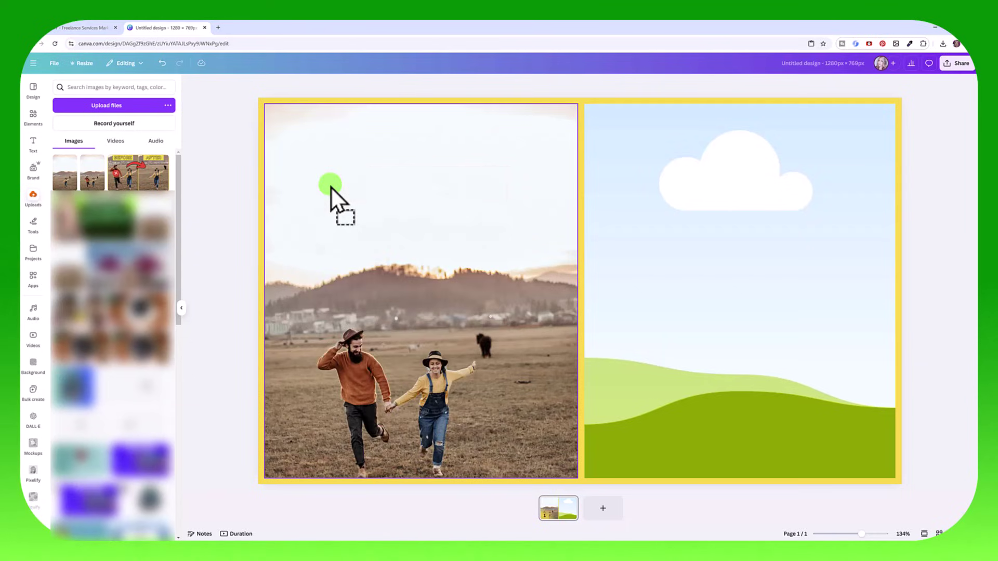
double_click(424, 252)
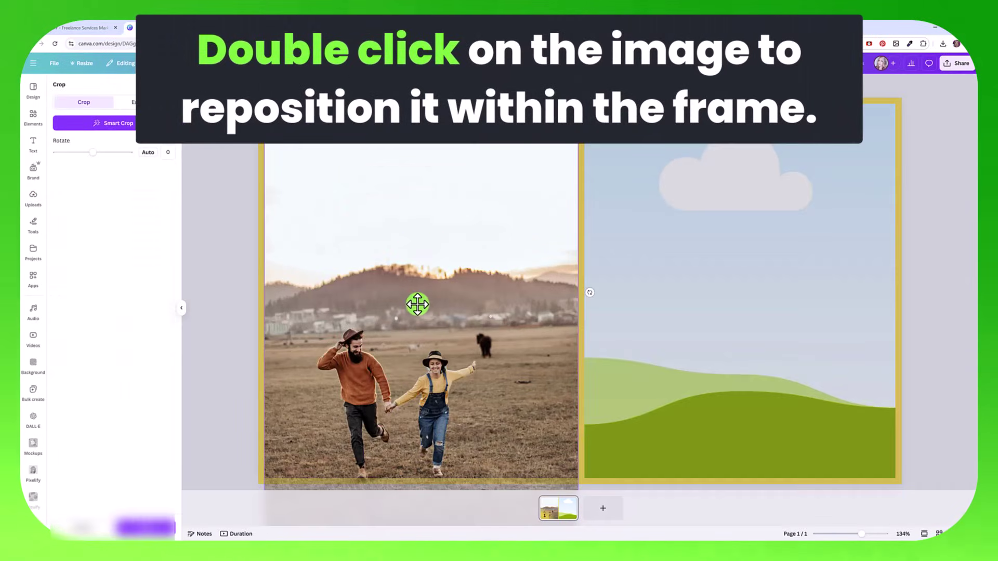
left_click_drag(417, 303, 419, 192)
scroll(350, 263, "down", 2)
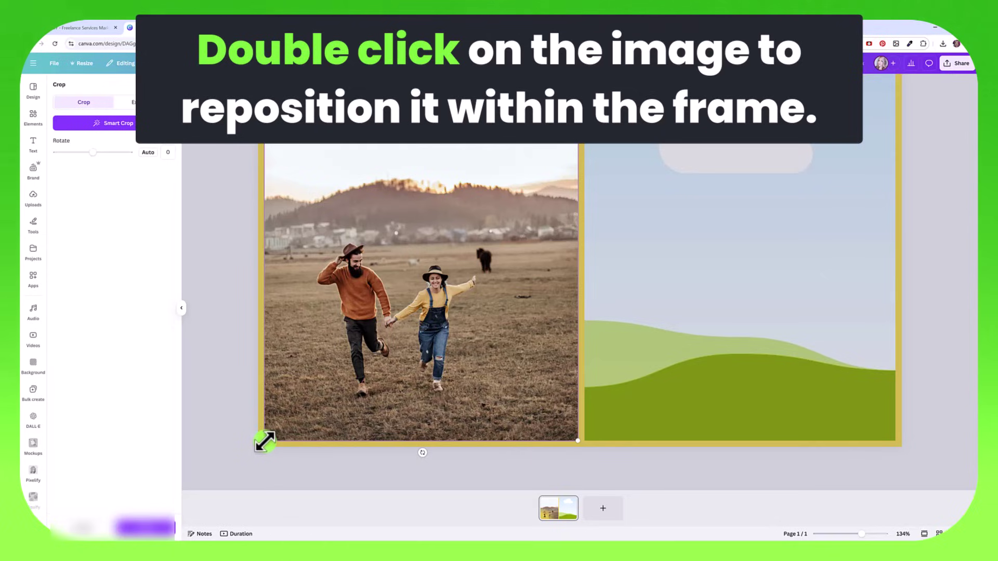
left_click_drag(263, 442, 187, 523)
left_click_drag(326, 379, 416, 216)
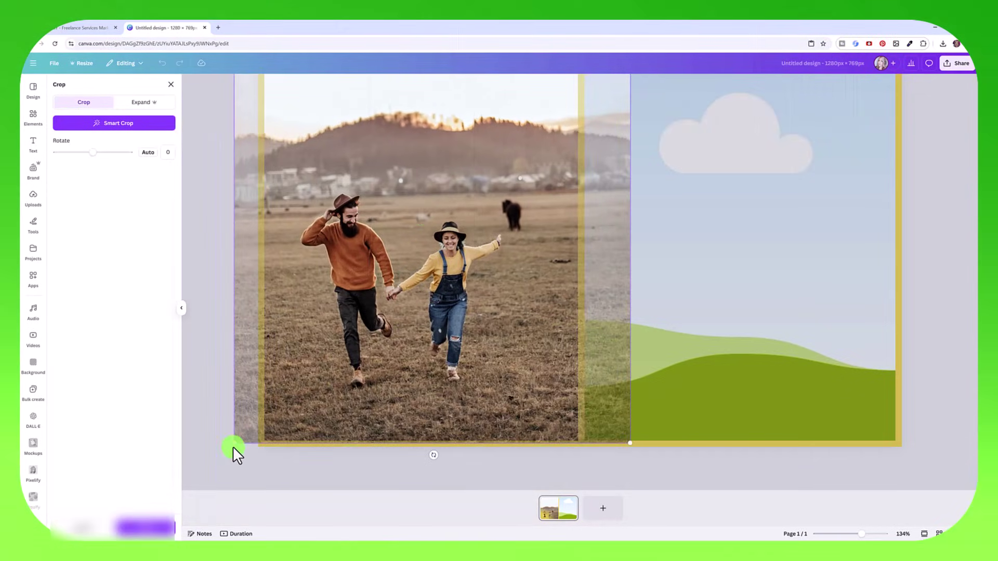
left_click_drag(234, 441, 177, 533)
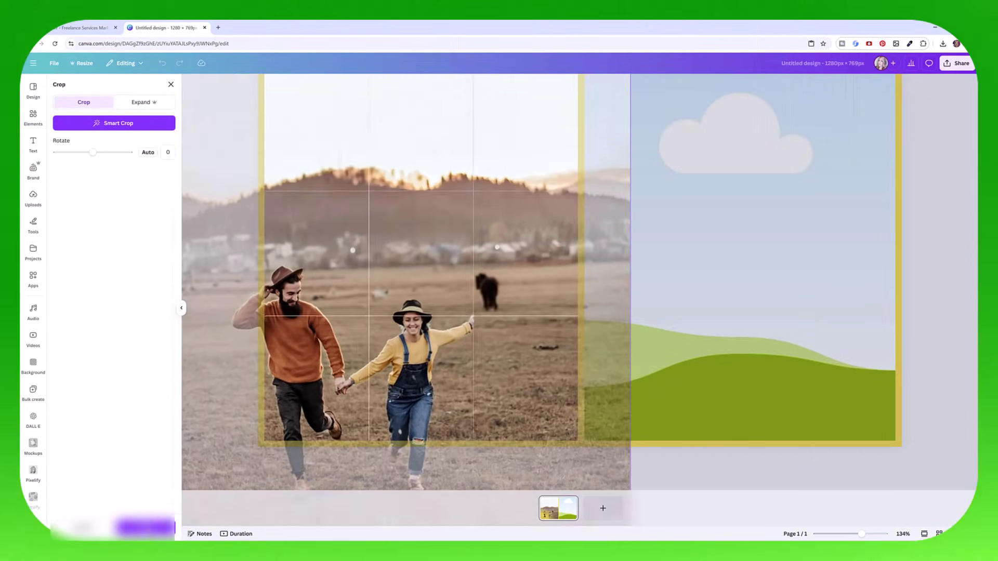
left_click_drag(382, 354, 450, 301)
scroll(439, 251, "up", 1)
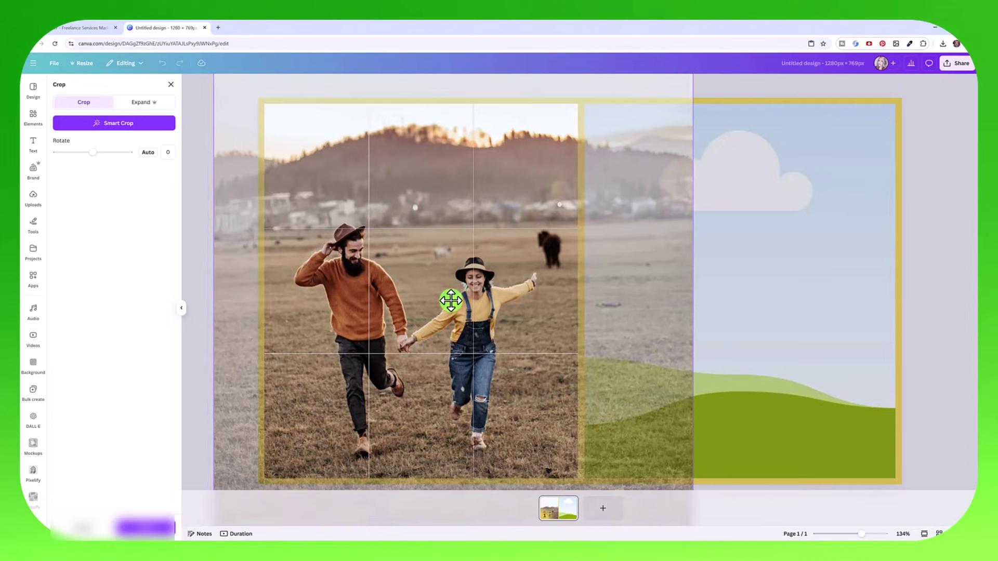
left_click(207, 379)
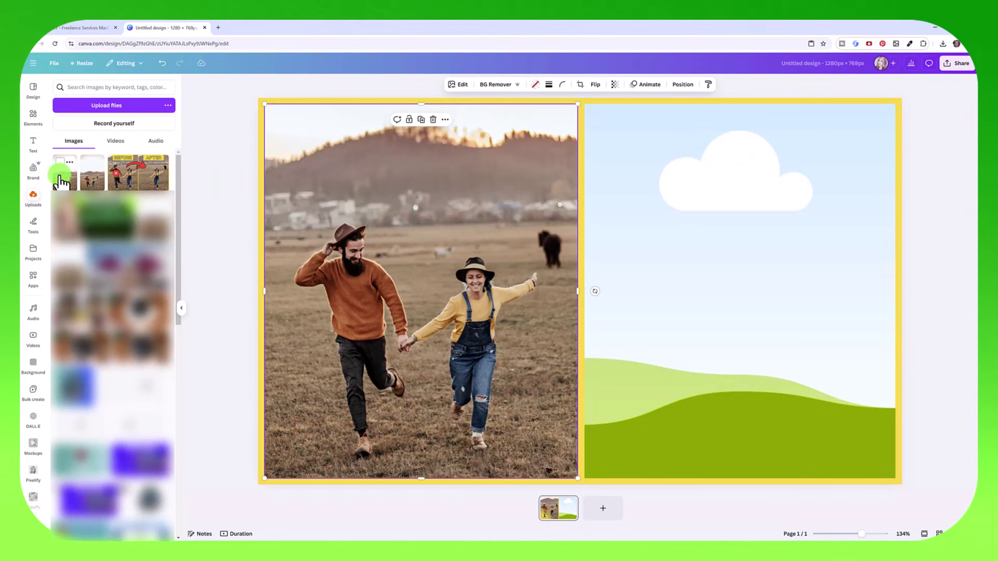
Step: Place the same photo in the right frame, cropped tightly around the woman
left_click_drag(62, 182, 708, 209)
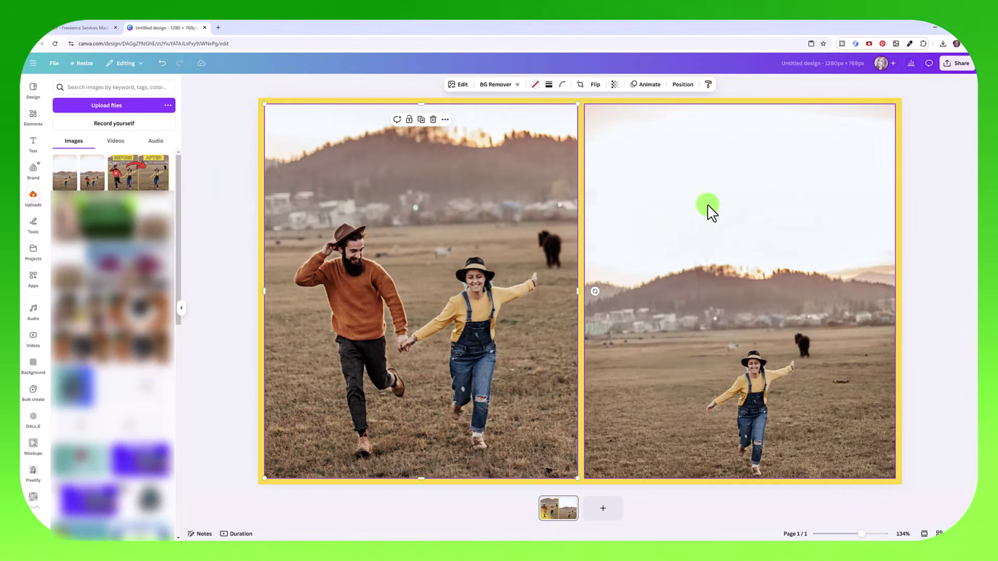
double_click(710, 210)
left_click_drag(702, 261, 705, 185)
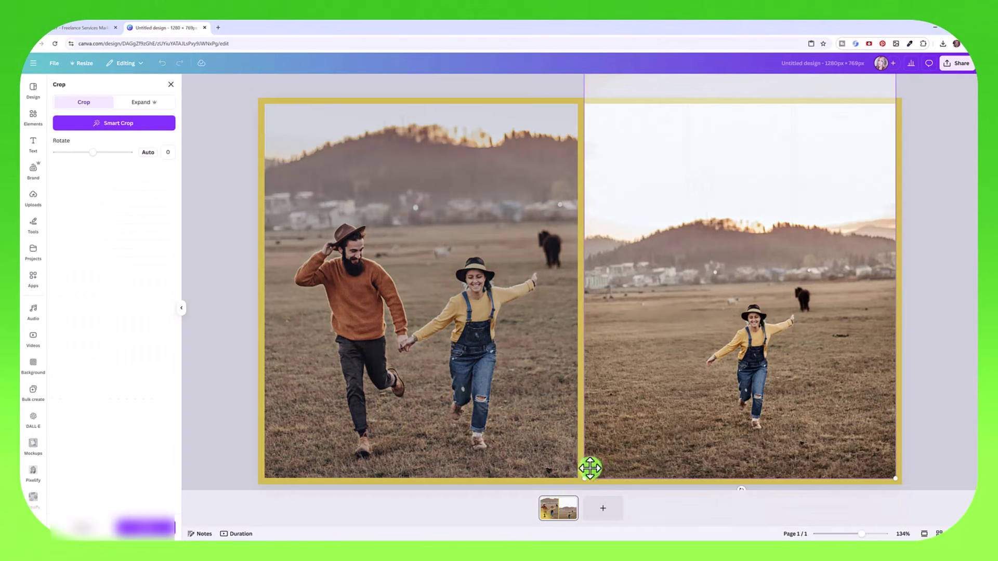
left_click_drag(585, 475, 540, 480)
left_click_drag(707, 291, 697, 256)
left_click_drag(546, 473, 519, 464)
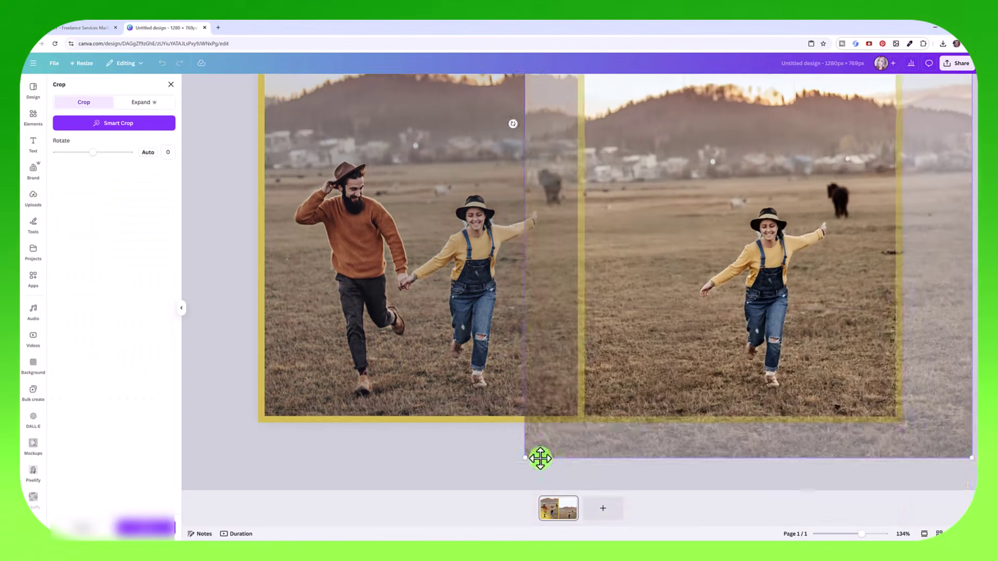
left_click(951, 294)
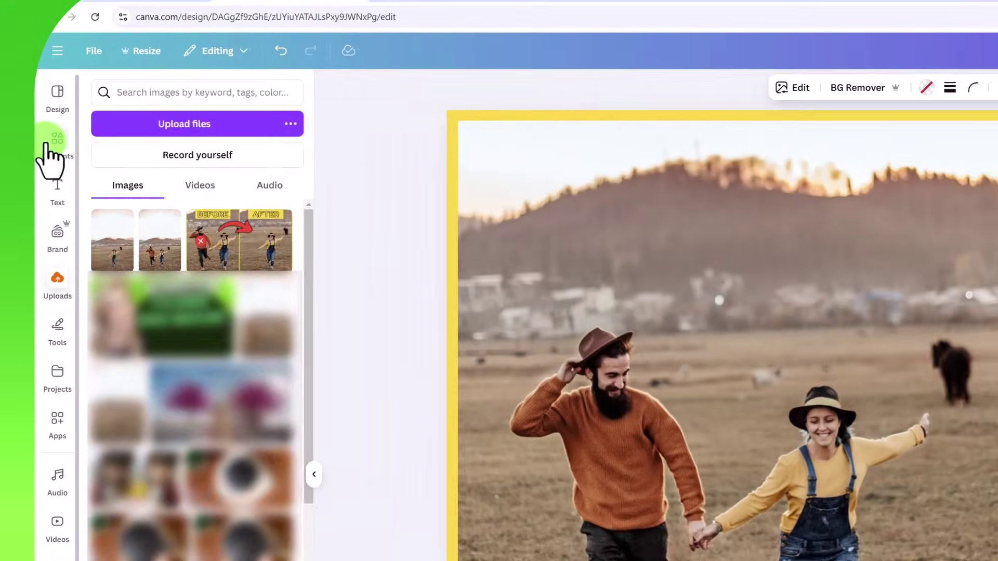
Step: Add a rectangle from an Elements 'rect' search and place it across the top of the left photo
left_click(43, 127)
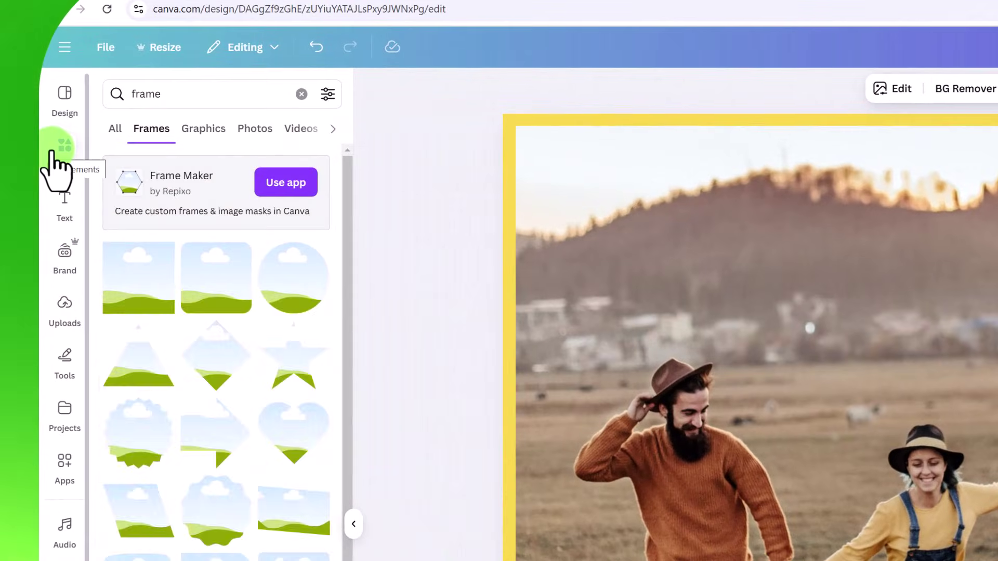
left_click(118, 90)
type("rect")
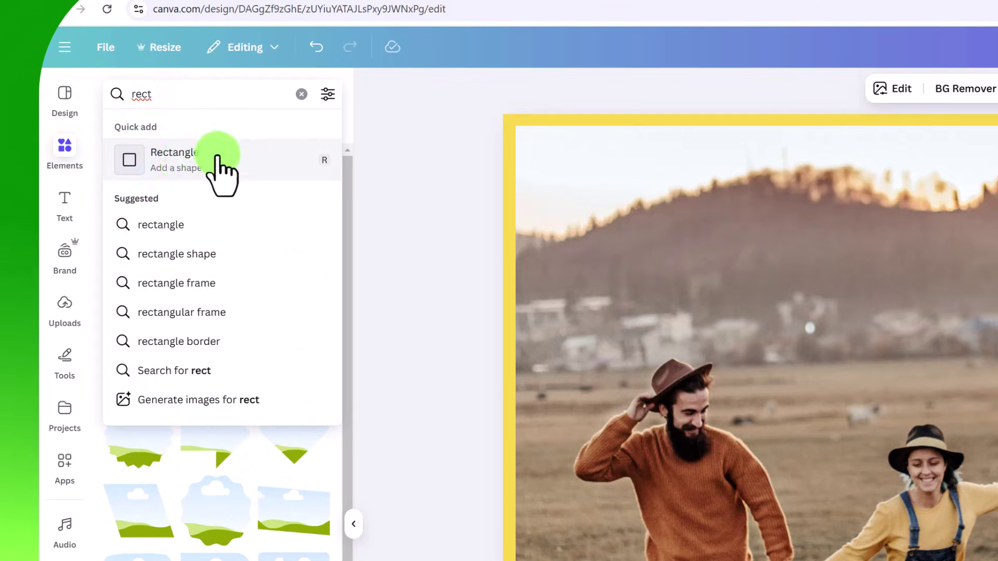
left_click(232, 176)
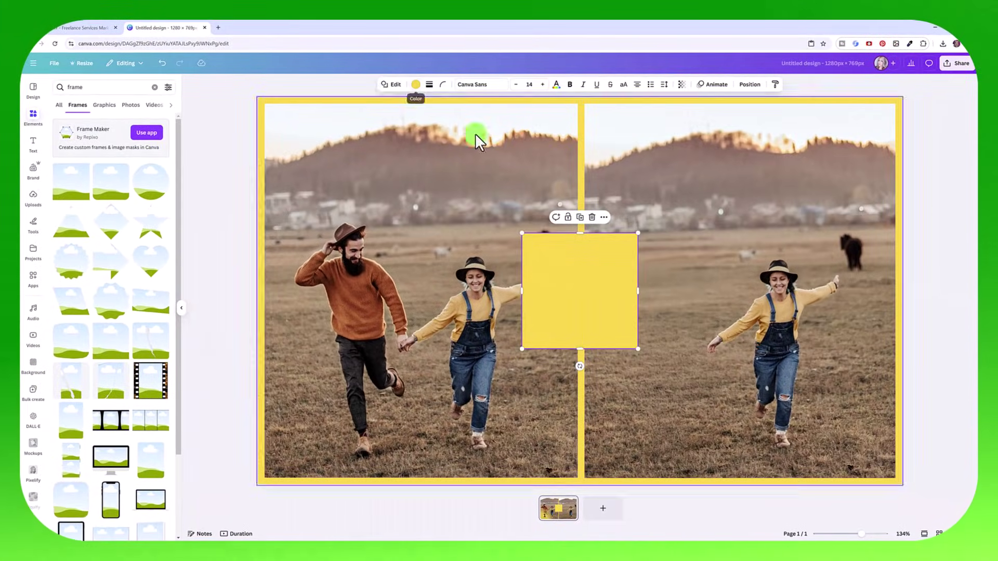
left_click_drag(570, 280, 515, 122)
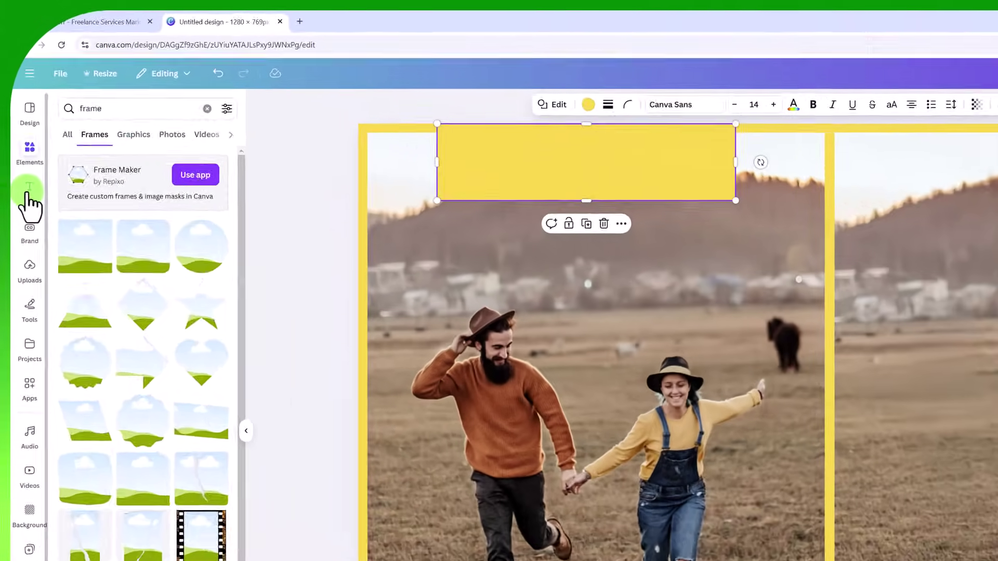
Step: Add a new text box reading BEFORE
left_click(33, 143)
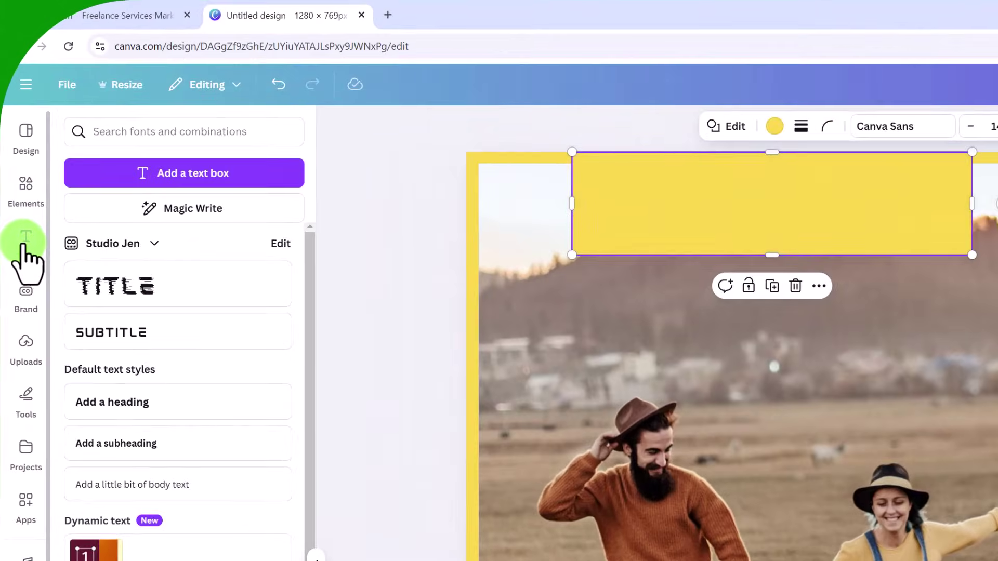
left_click(160, 171)
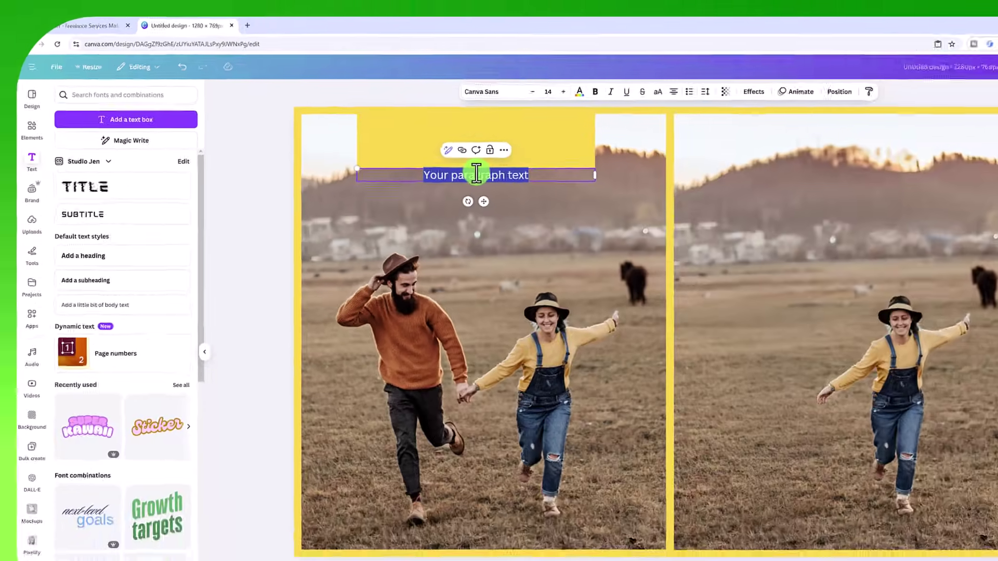
type("BEFORE")
Step: Set the BEFORE text to font size 70 in the Fredoka font
double_click(424, 157)
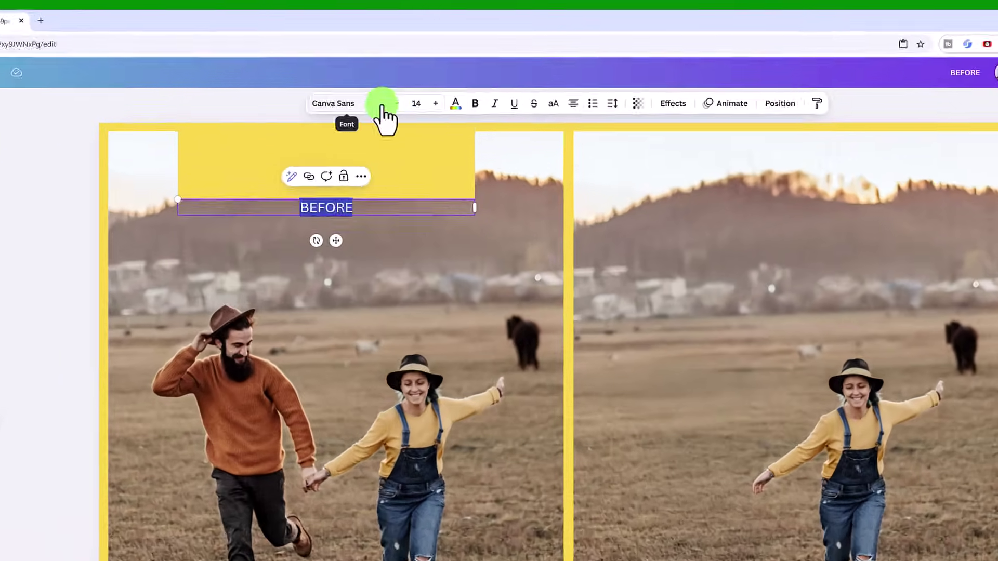
left_click(382, 104)
type("72")
key("Return")
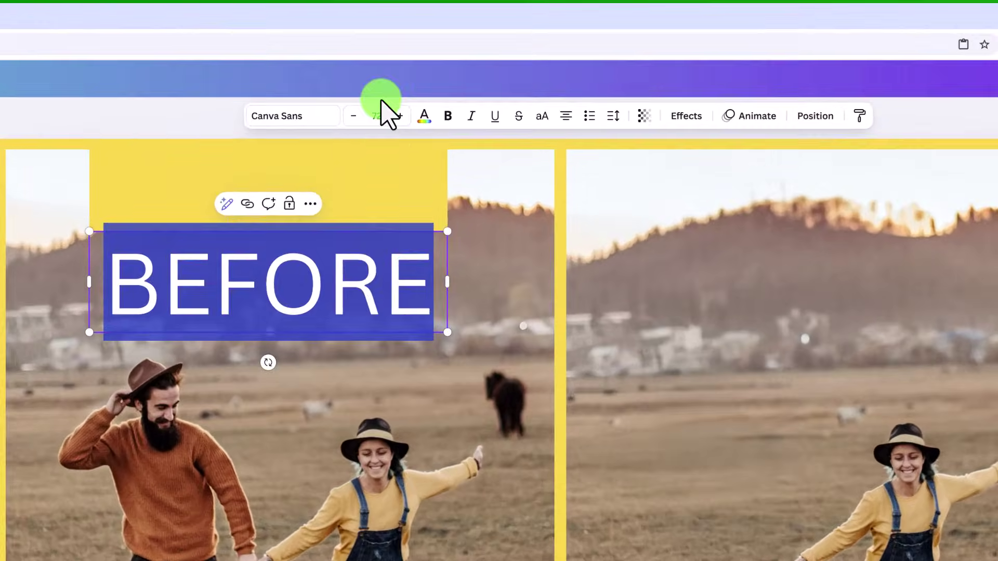
left_click(367, 122)
left_click(338, 304)
left_click(358, 123)
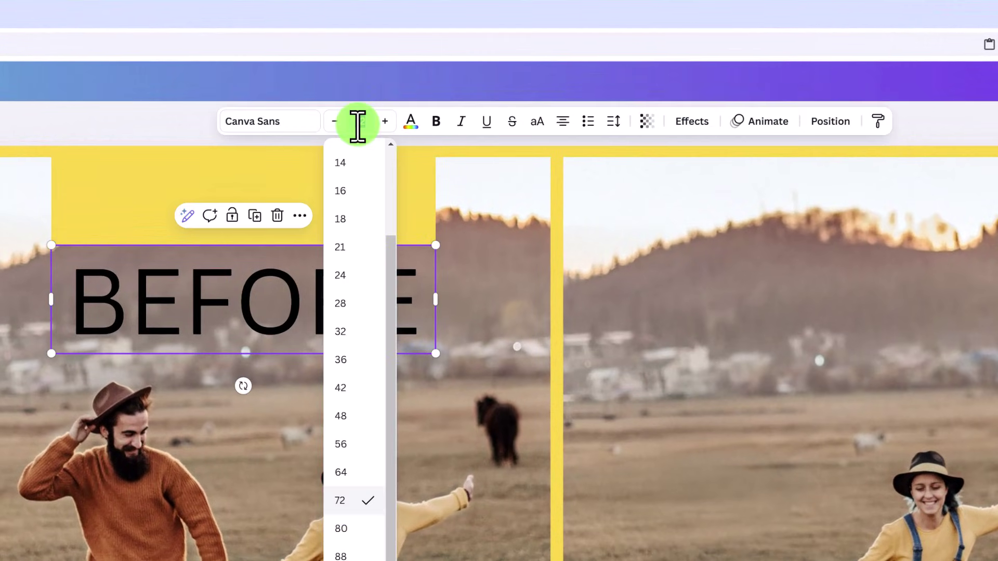
type("70")
key("Return")
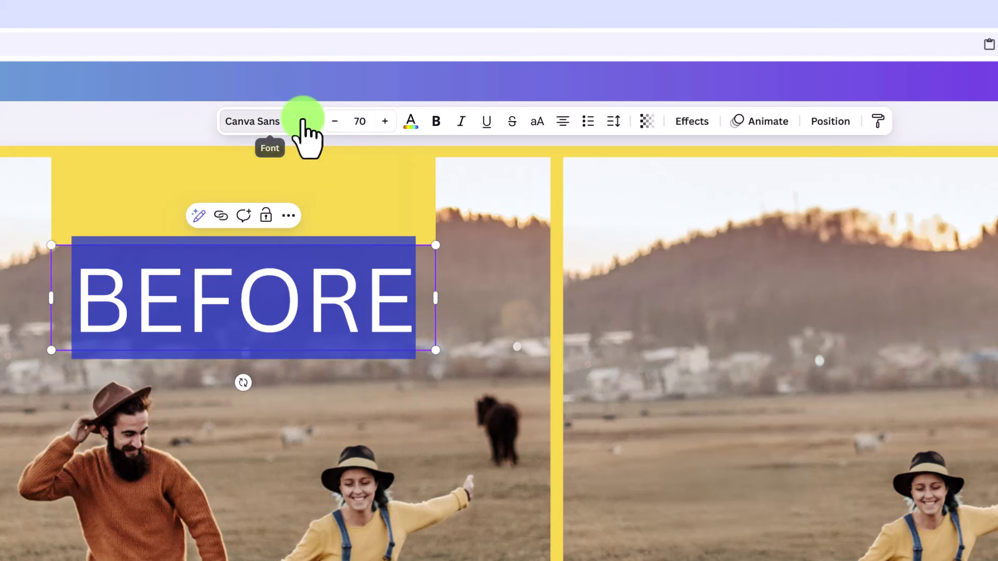
left_click(303, 121)
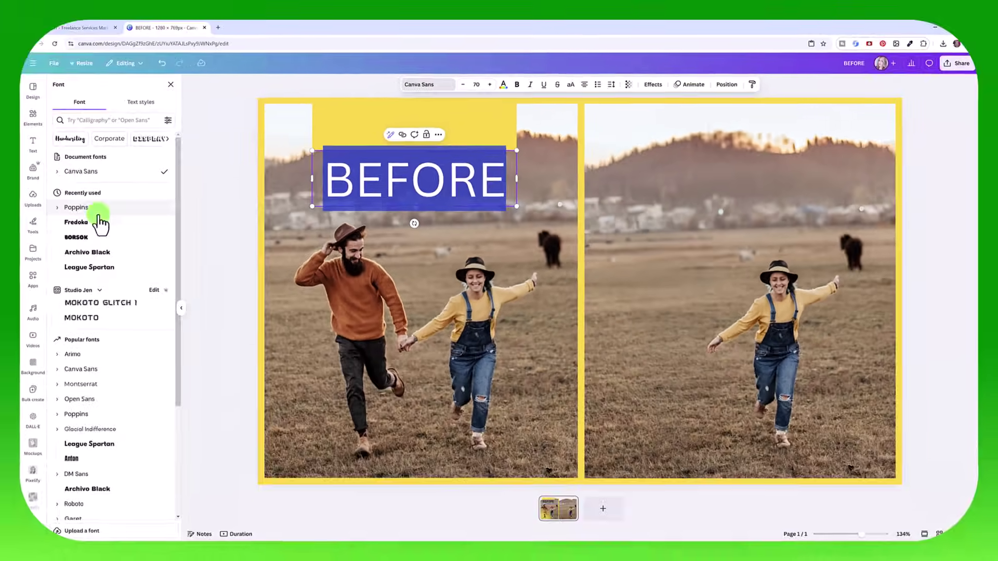
left_click(98, 223)
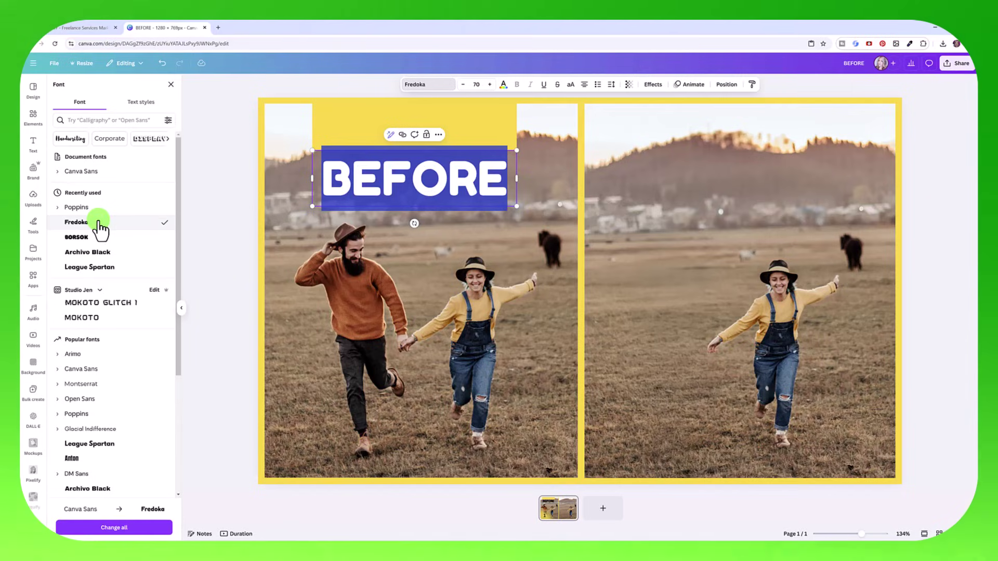
Step: Move BEFORE onto the yellow bar and give it the Hollow text effect
left_click_drag(491, 195, 491, 141)
left_click(653, 84)
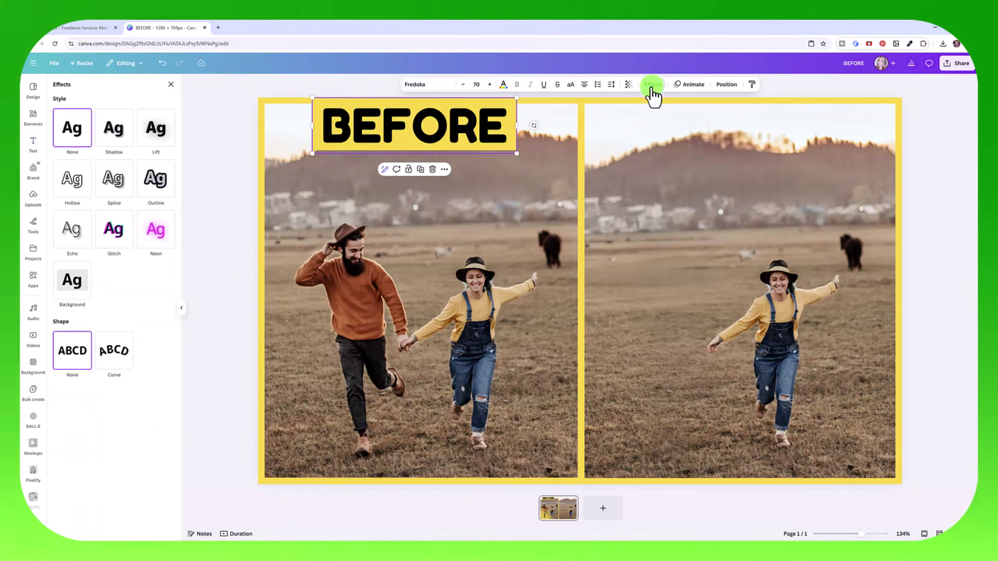
left_click(152, 182)
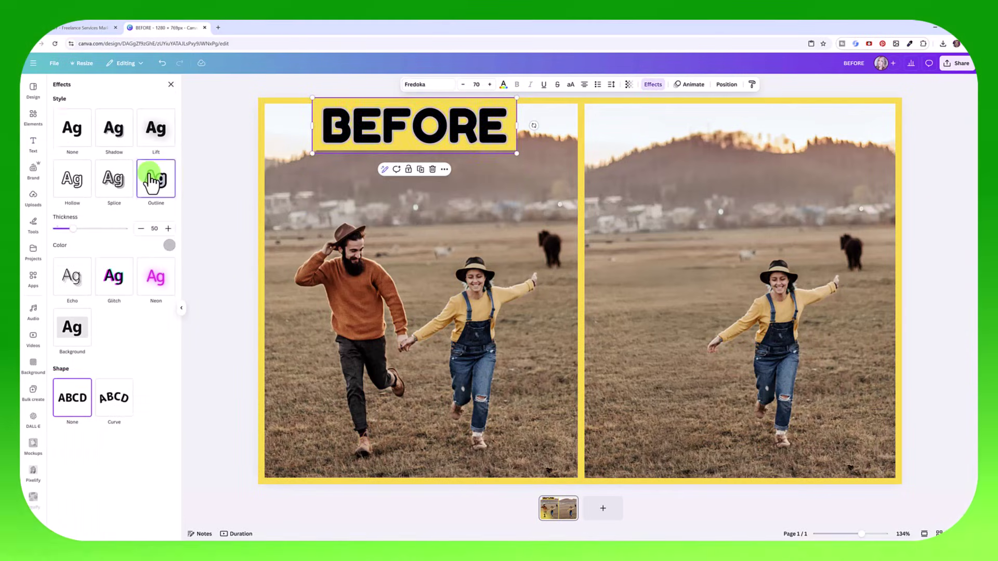
left_click(79, 183)
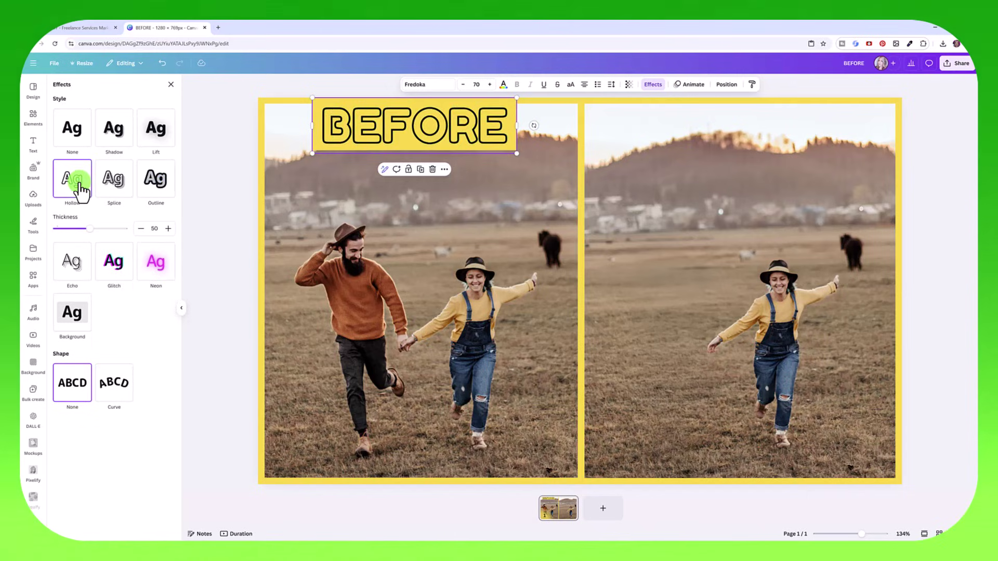
left_click(339, 183)
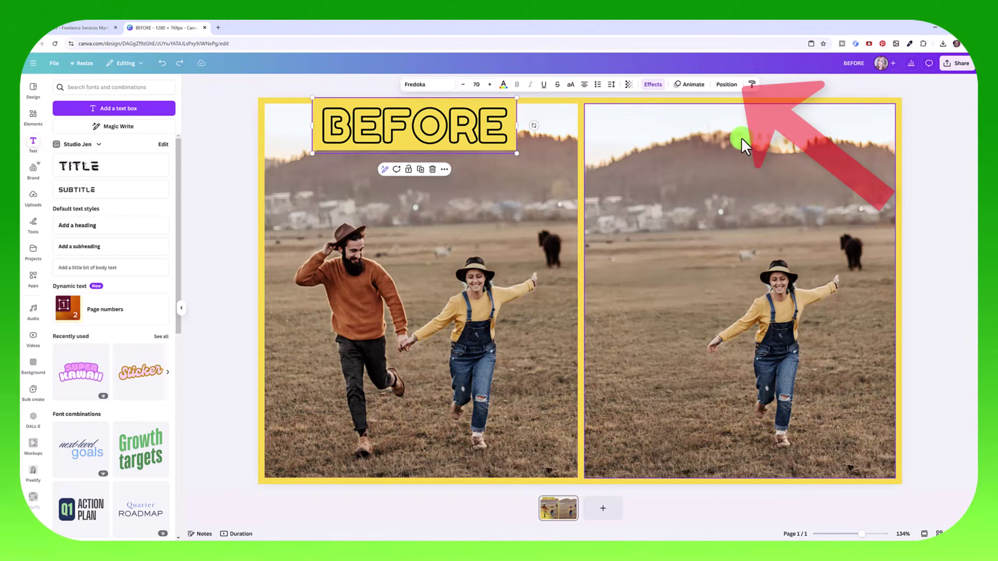
Step: Duplicate the BEFORE text with its yellow bar and move the copy above the right photo
left_click(726, 85)
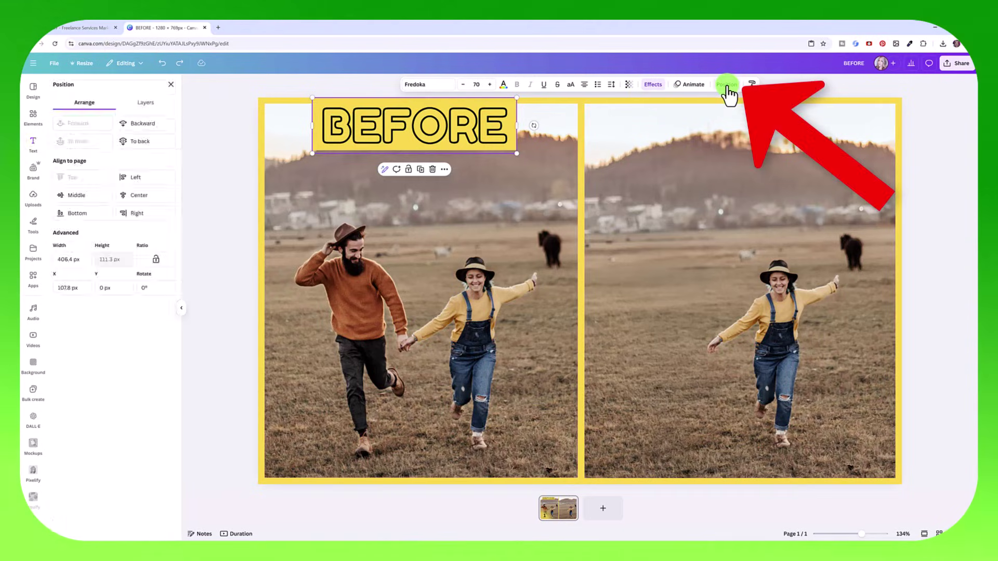
left_click(158, 103)
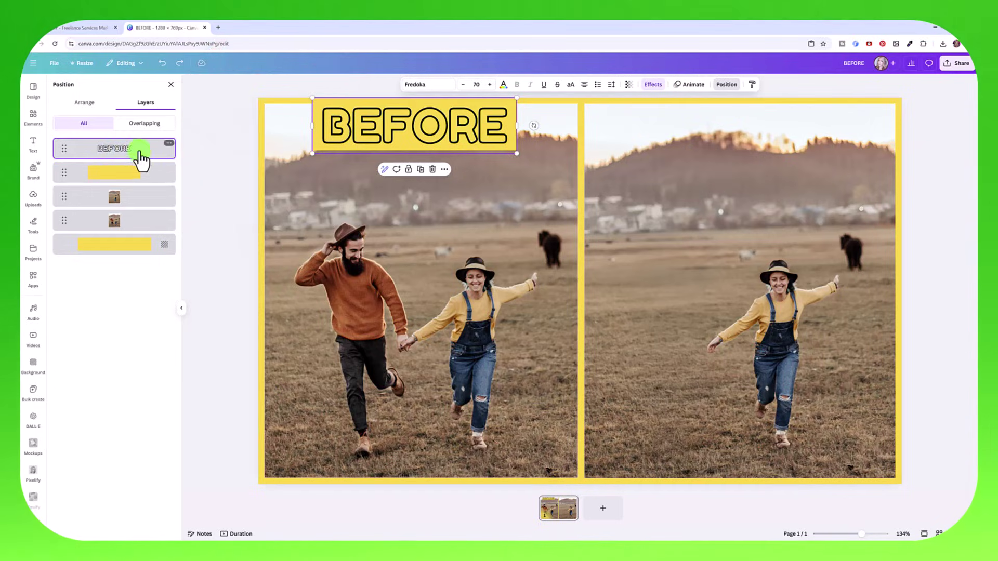
left_click(158, 153)
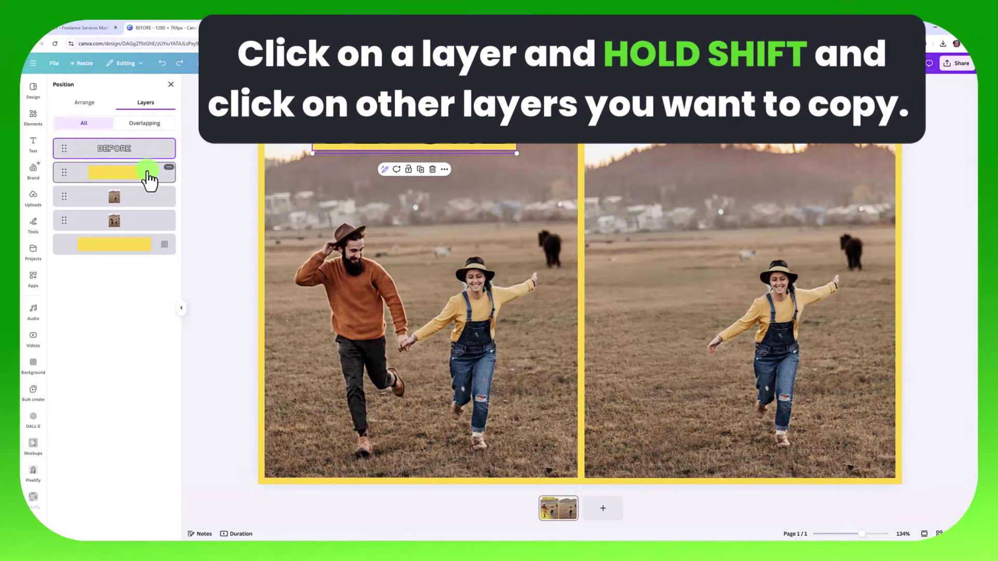
left_click(169, 176, "shift")
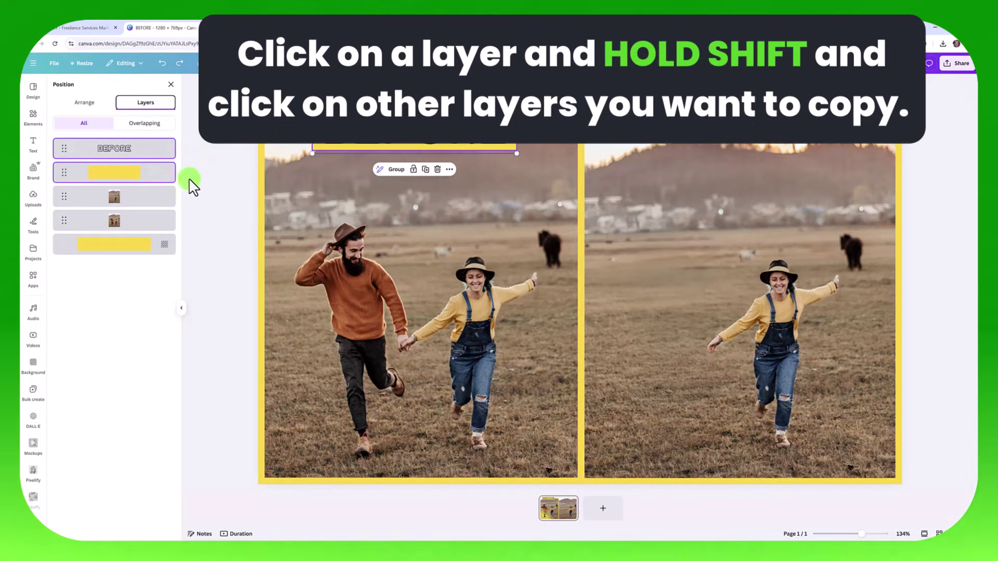
right_click(138, 157)
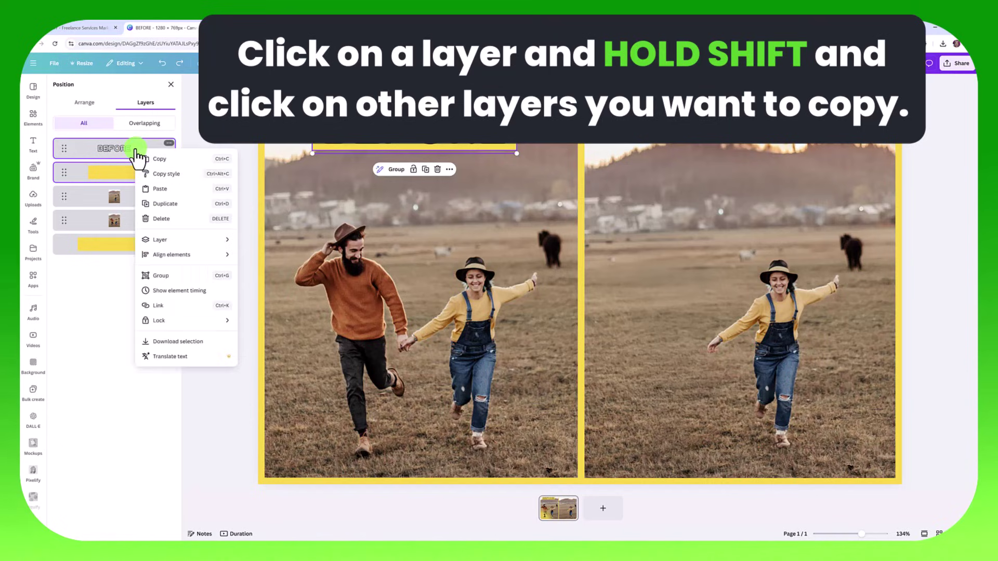
left_click(174, 204)
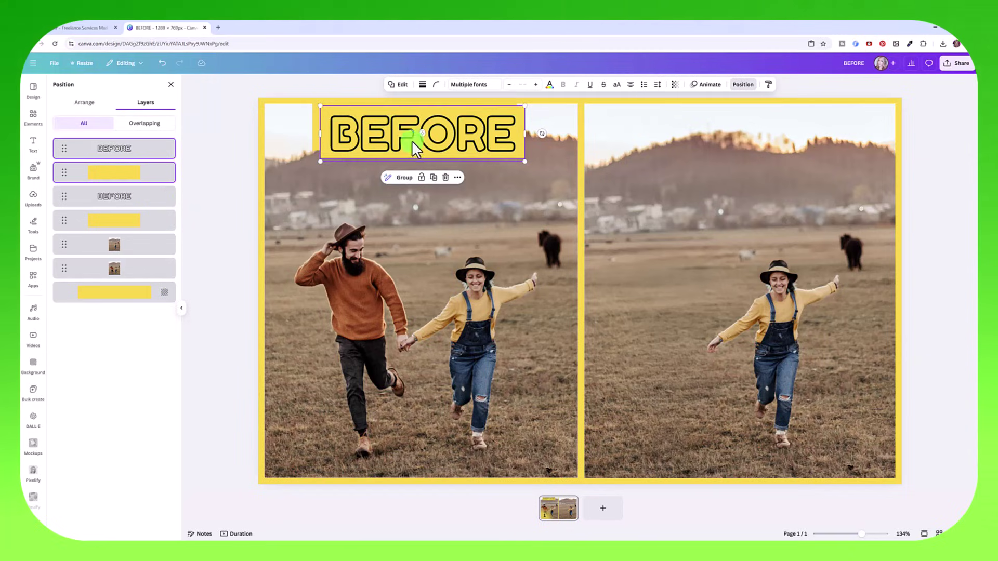
left_click_drag(410, 140, 720, 135)
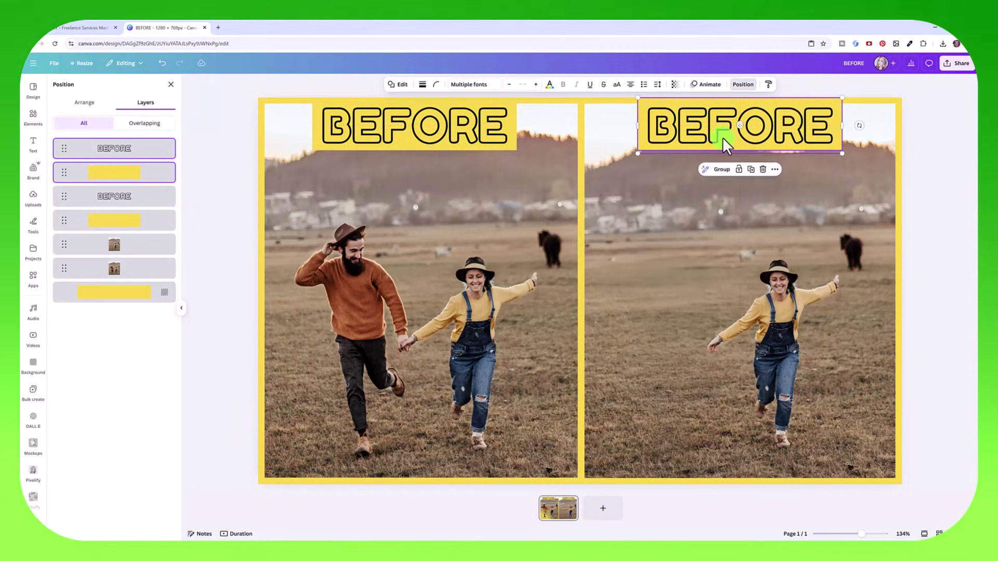
Step: Change the copied label's text from BEFORE to AFTER
left_click(820, 204)
left_click(796, 131)
double_click(750, 137)
type("af")
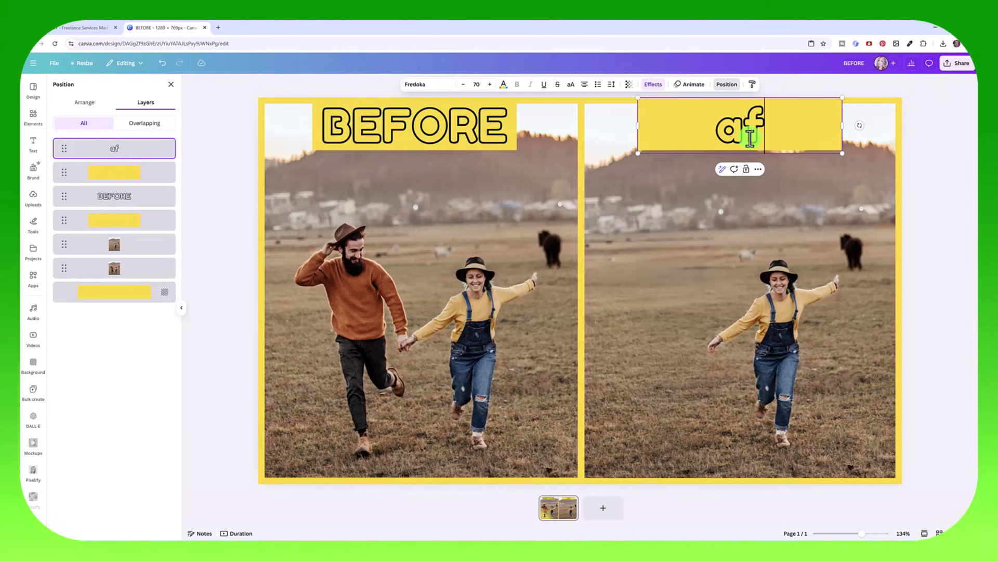
type("ter")
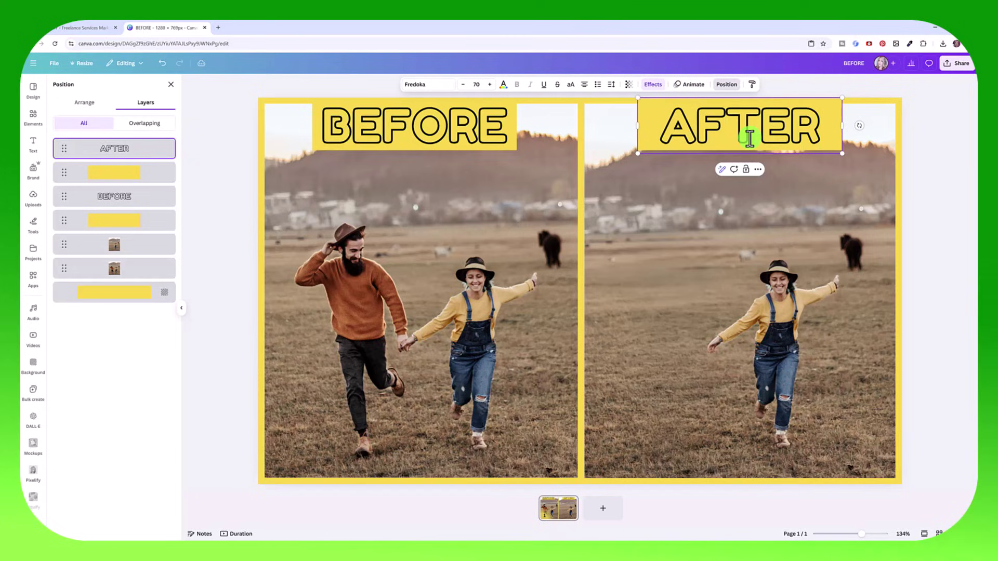
left_click(220, 134)
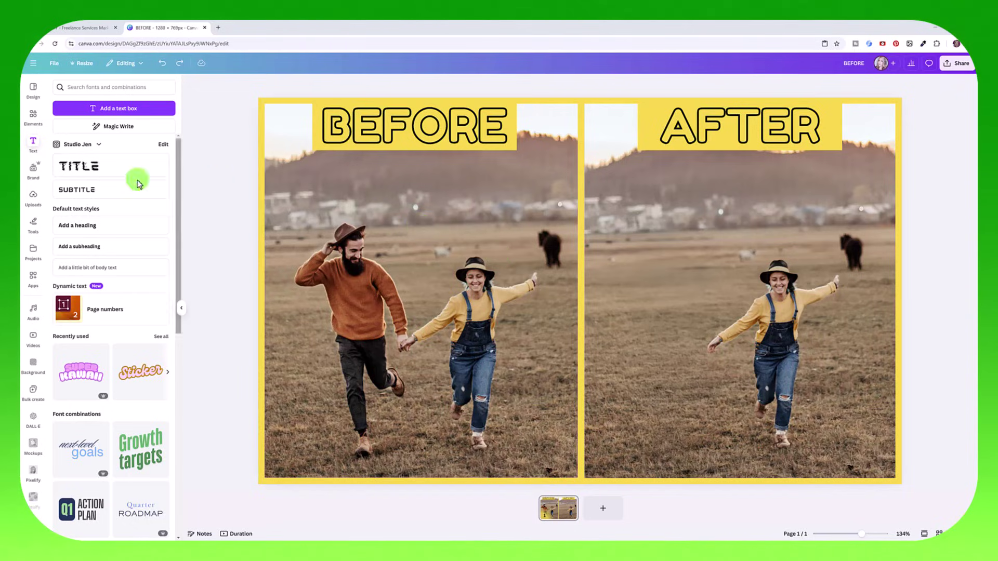
Step: Add the red circle X graphic from an 'x' search and place it over the left photo
left_click(34, 117)
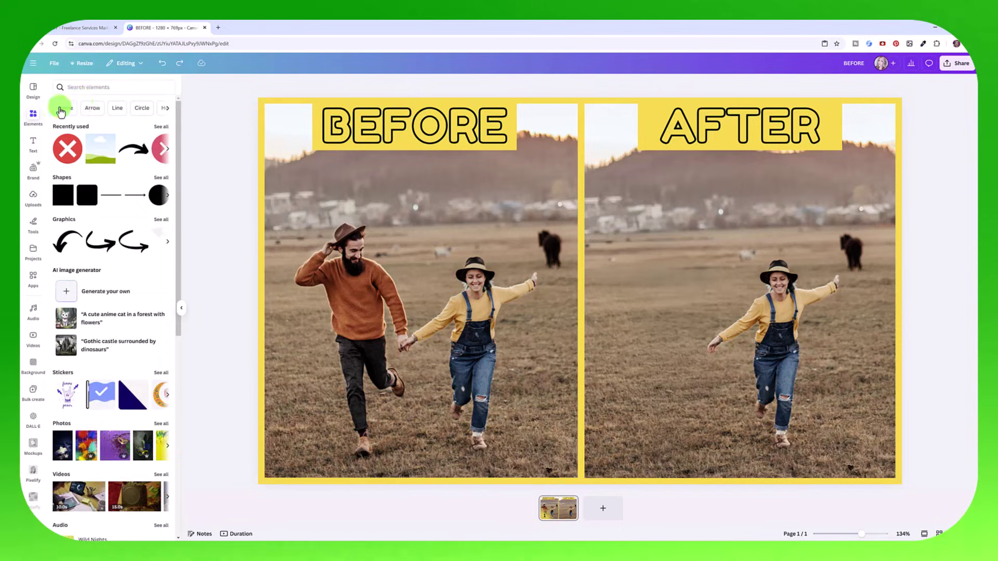
left_click(99, 89)
type("x")
key("Return")
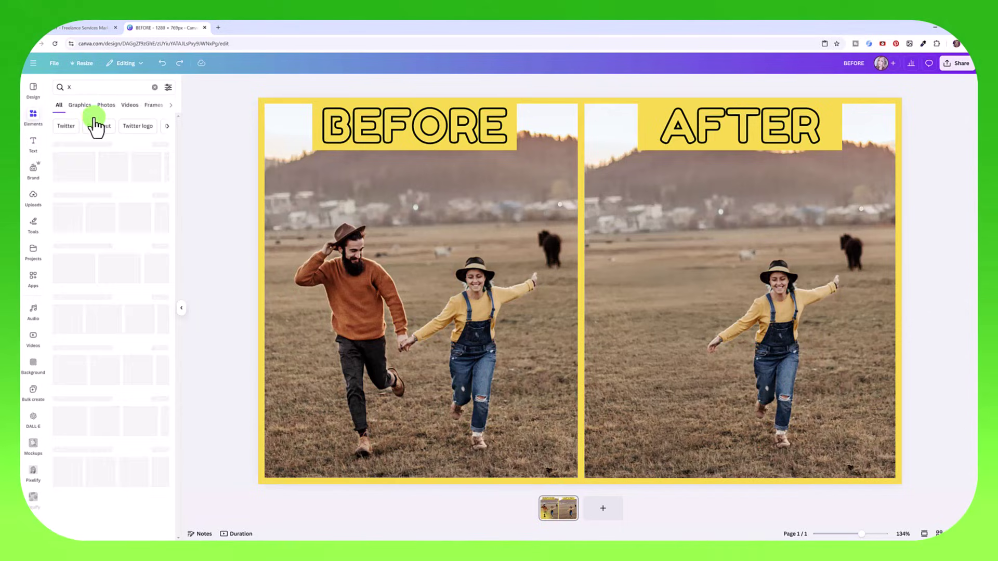
left_click(80, 106)
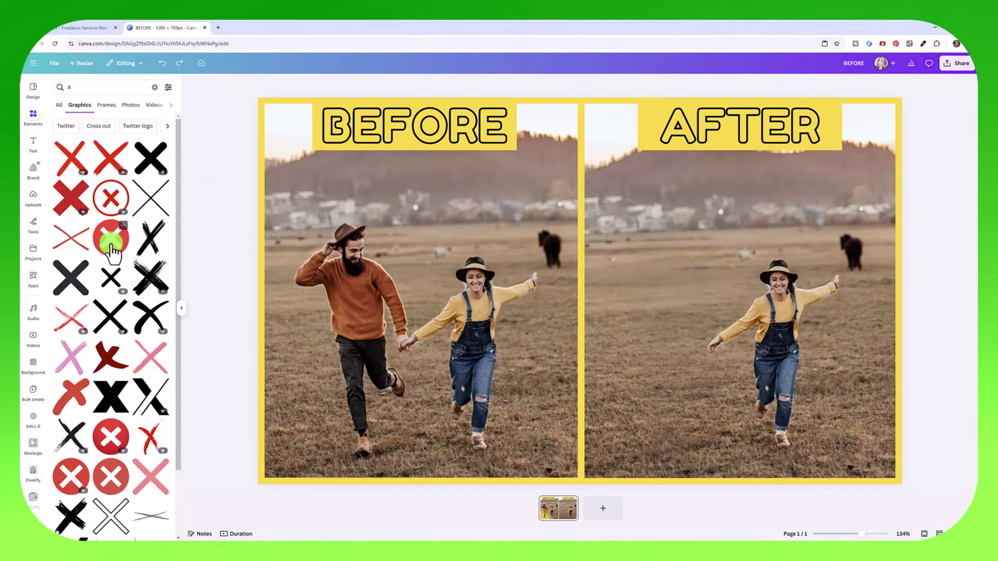
left_click(111, 239)
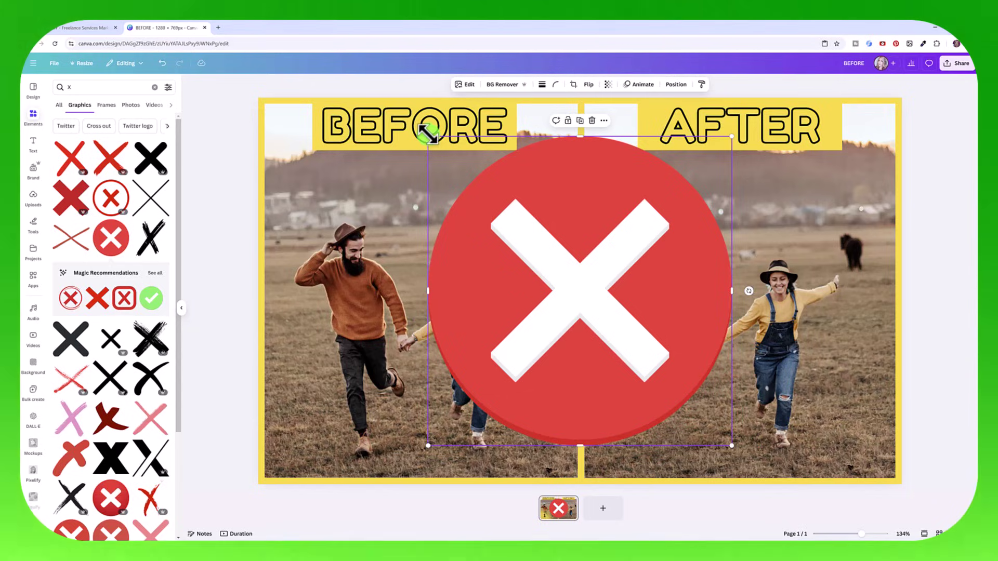
left_click_drag(428, 137, 661, 385)
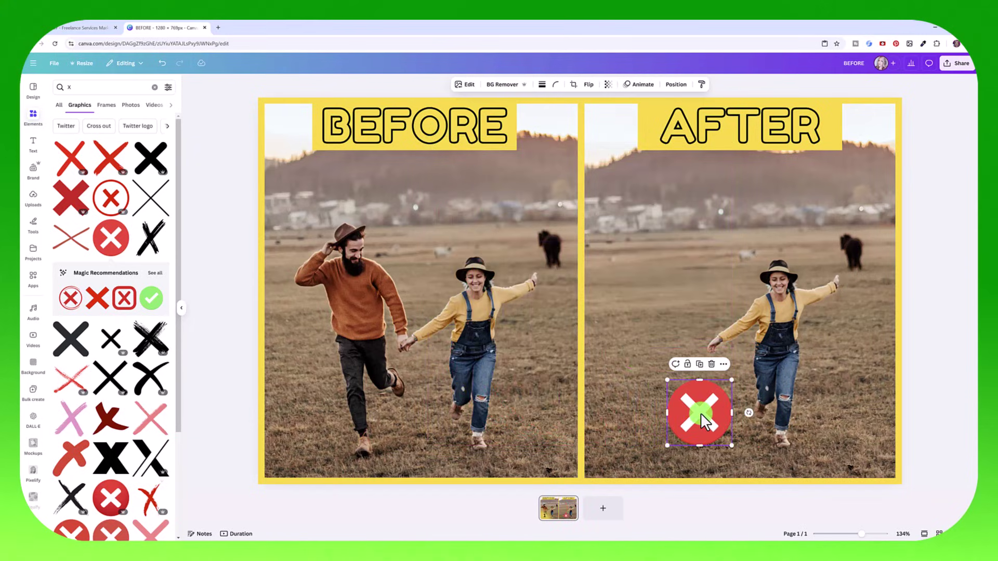
left_click_drag(701, 413, 447, 233)
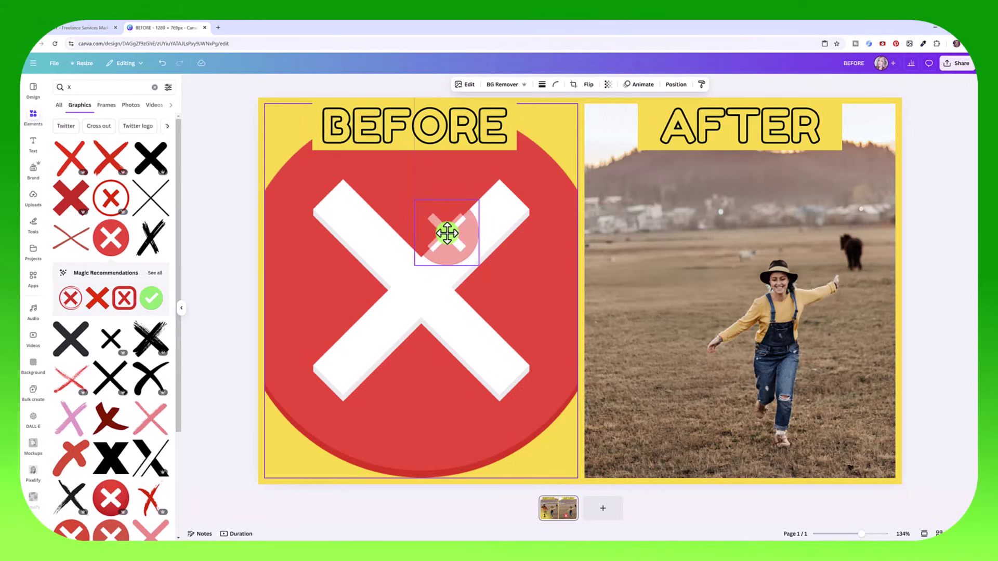
left_click_drag(447, 233, 447, 233)
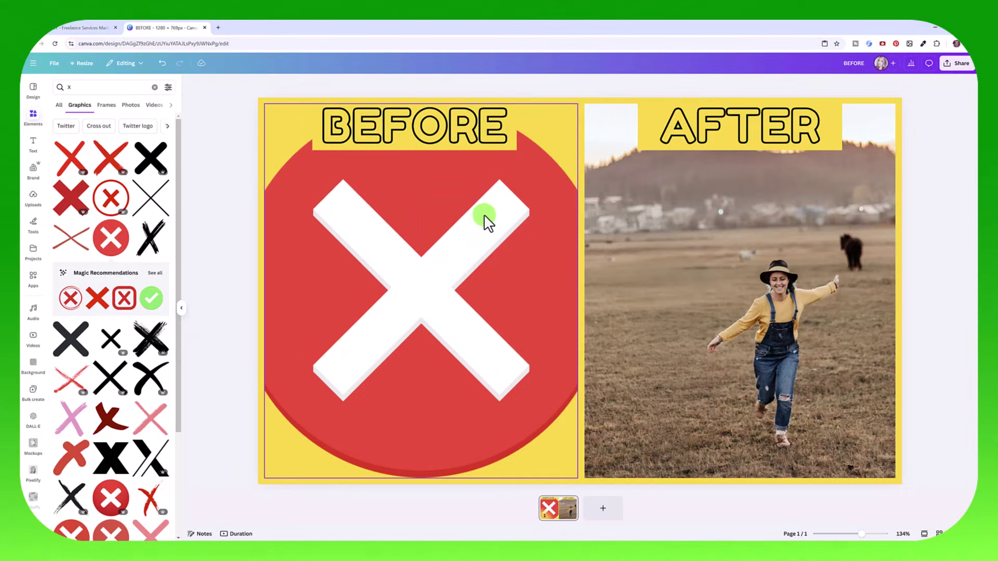
Step: Undo the frame fill, then shrink the red X to about 88 px on the man's torso
left_click(163, 65)
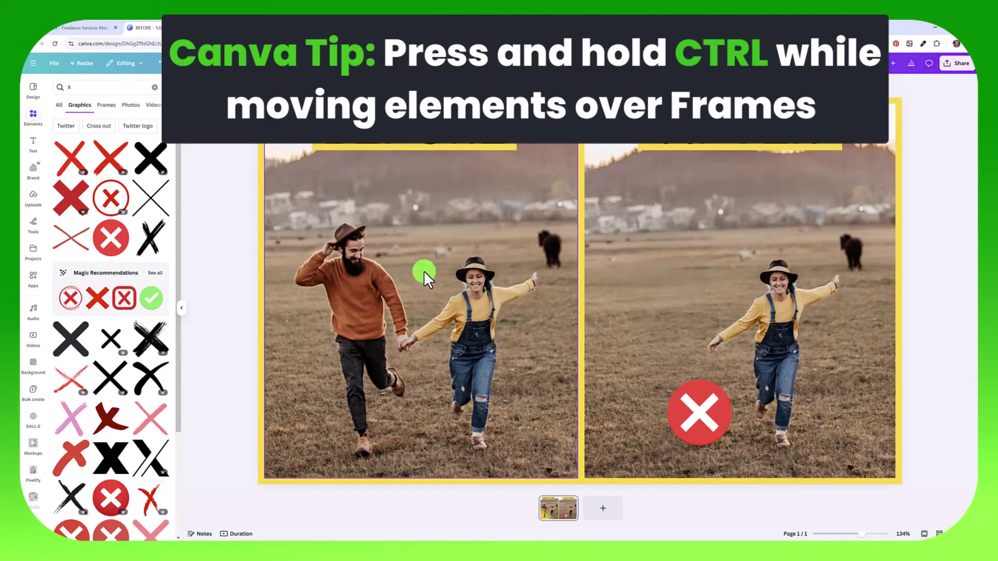
left_click(714, 411)
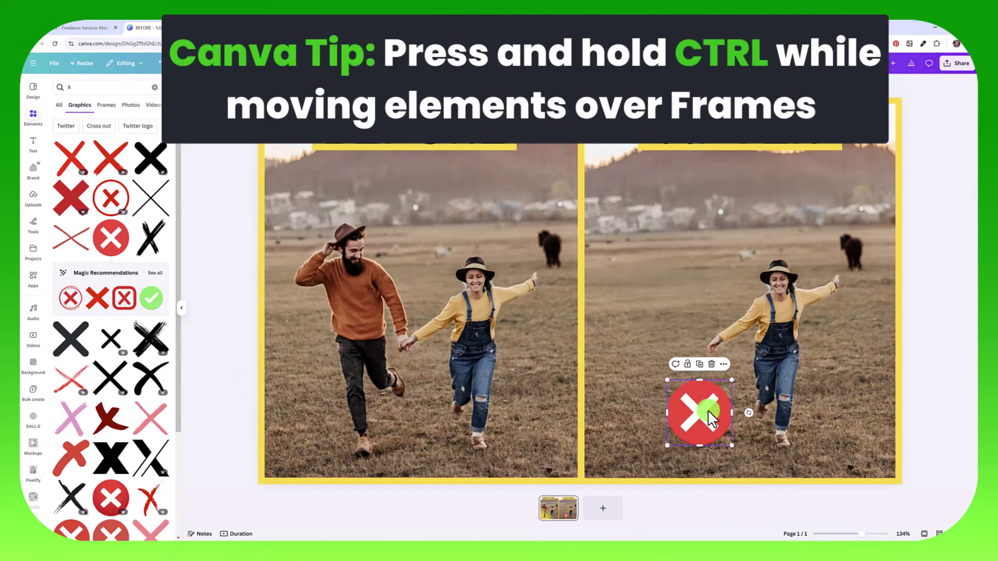
left_click_drag(712, 415, 497, 268)
left_click_drag(649, 270, 363, 294)
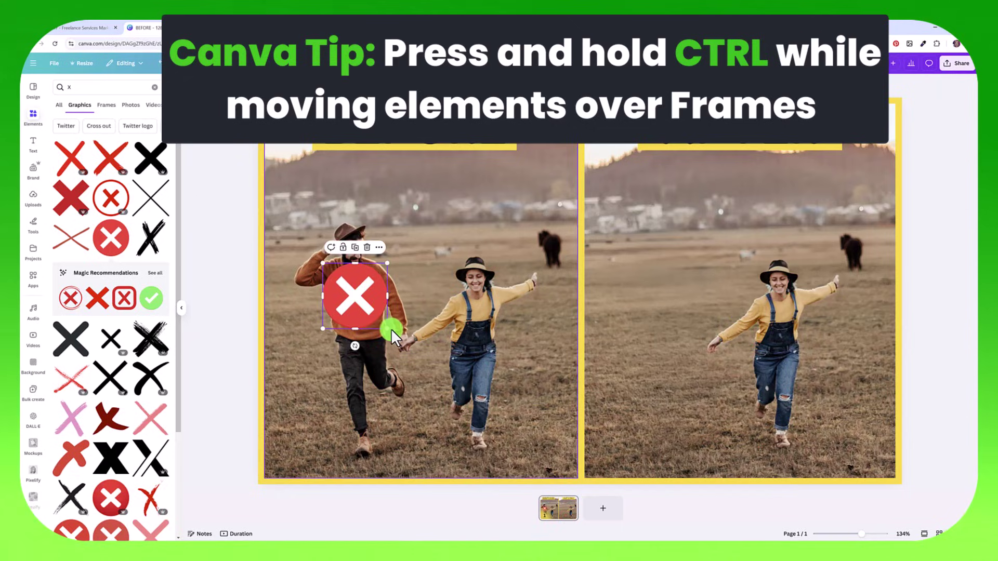
mouse_move(386, 330)
left_mouse_down()
mouse_move(328, 266)
mouse_move(346, 302)
left_mouse_up()
left_click(346, 283)
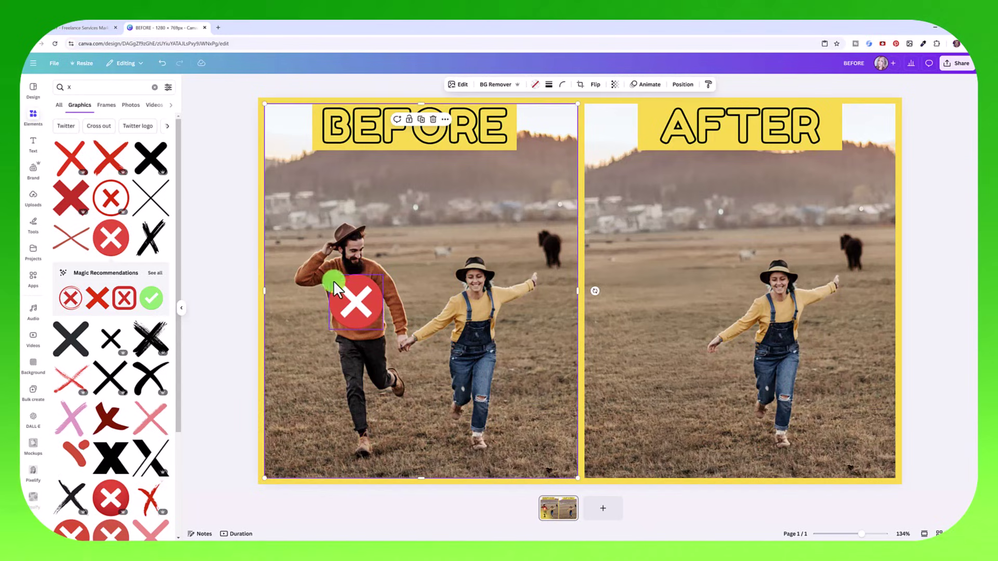
Step: Give the red X a Glow shadow
left_click(471, 84)
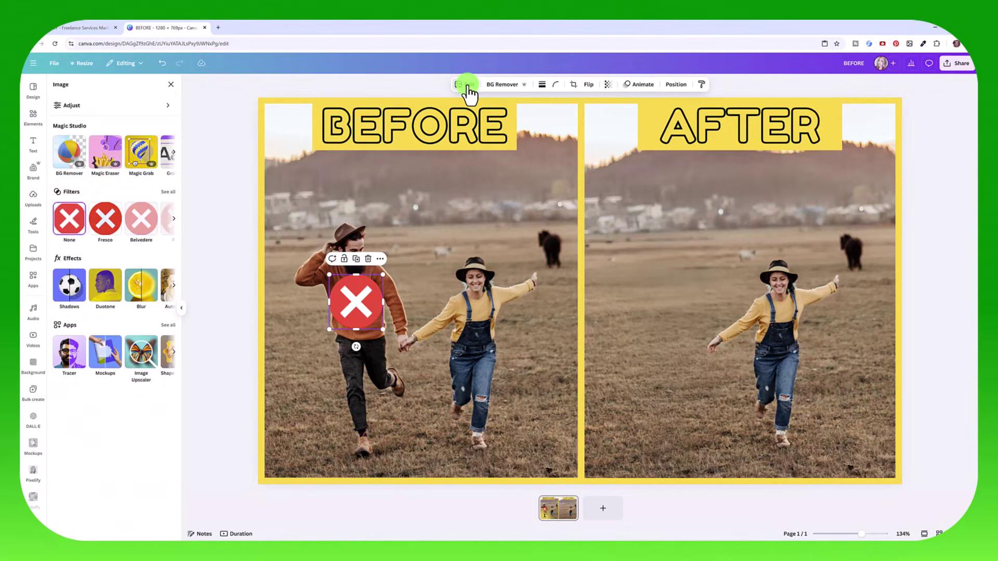
left_click(69, 286)
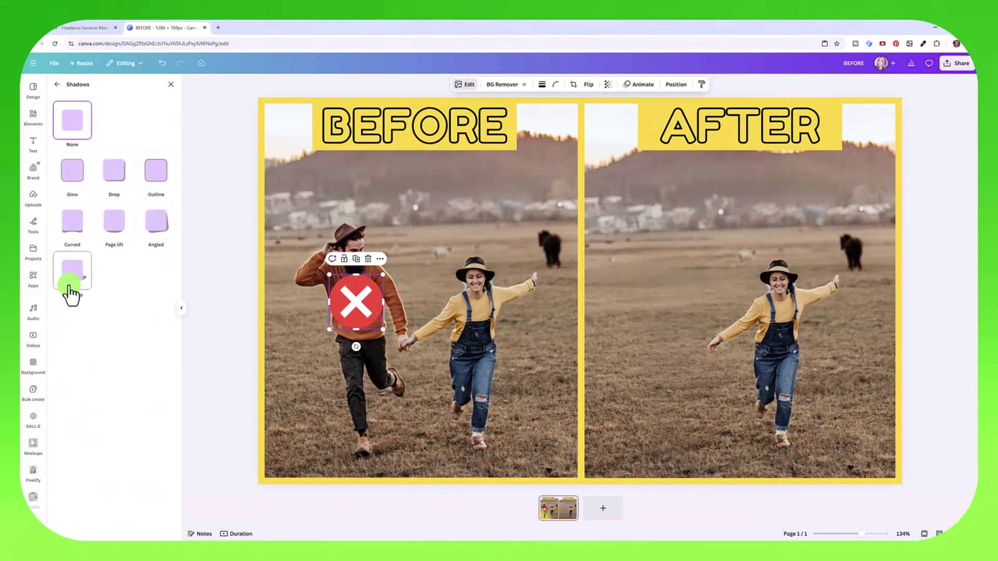
left_click(156, 170)
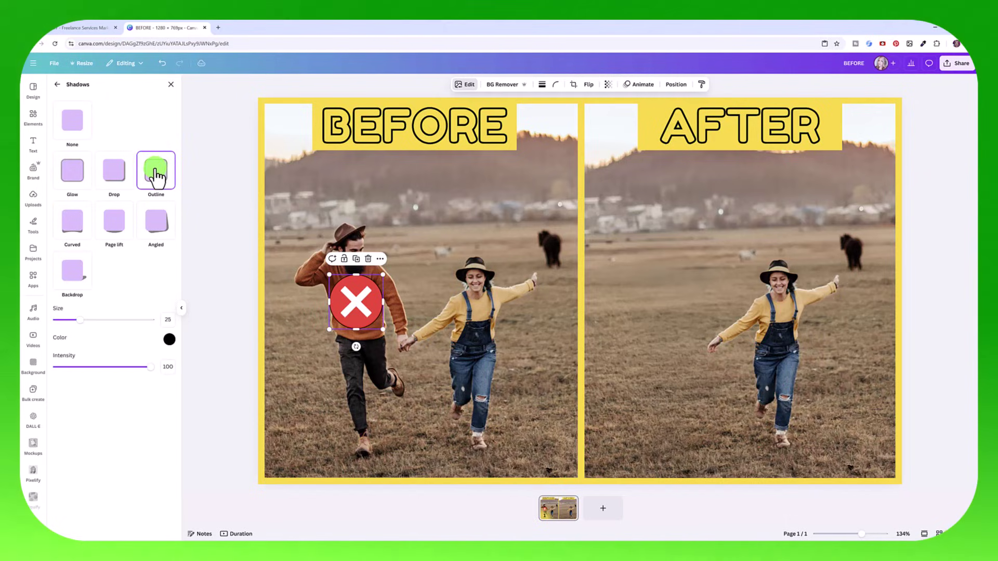
left_click(81, 170)
key("Escape")
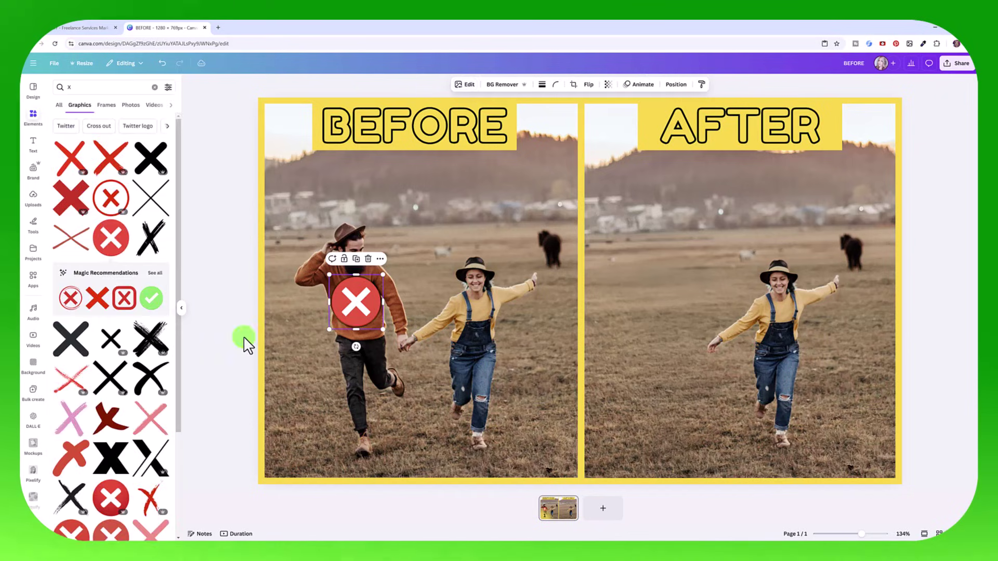
Step: Add a curved arrow from an 'arrow' graphics search and colour it red
left_click(244, 341)
left_click(104, 87)
type("arrow")
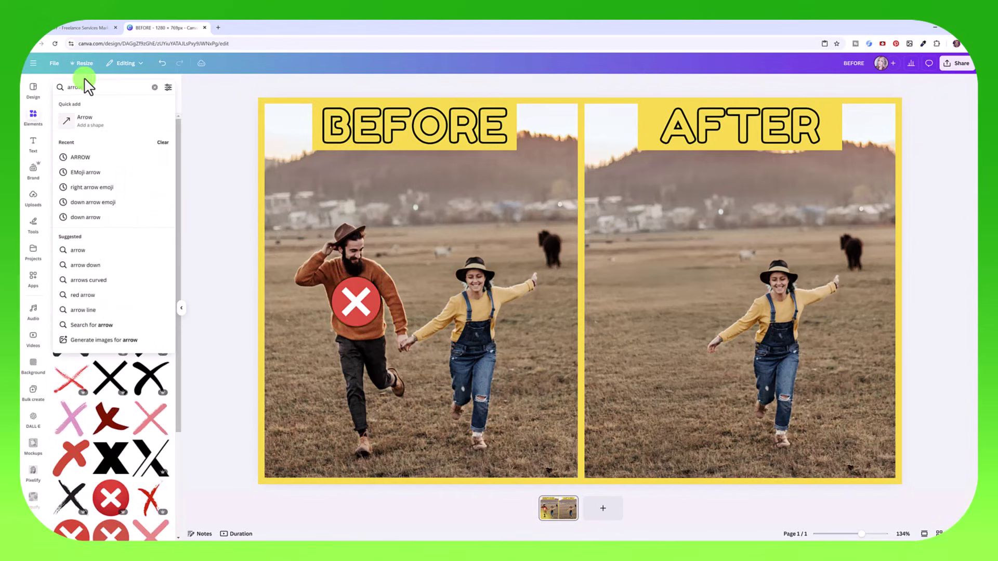
key("Return")
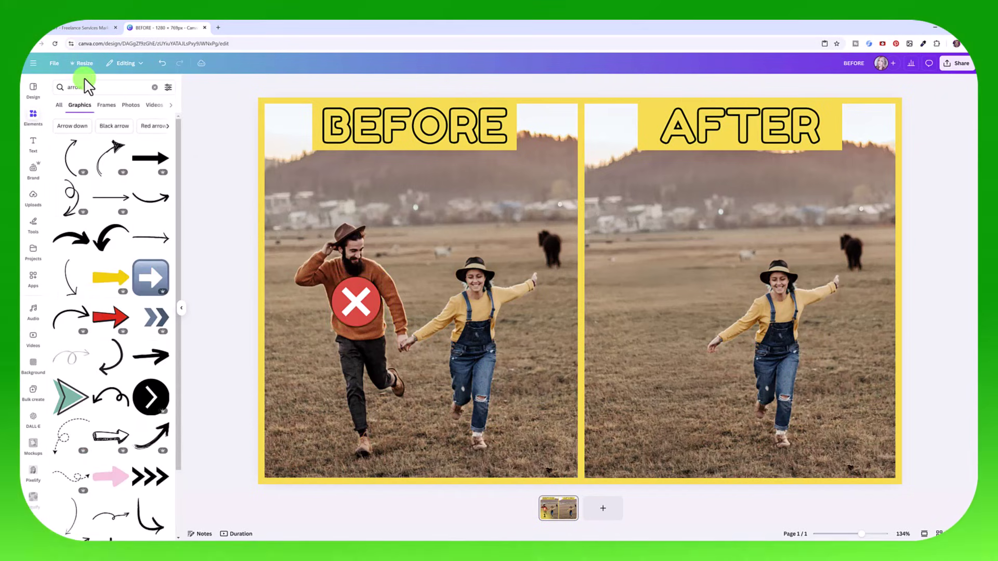
left_click(71, 238)
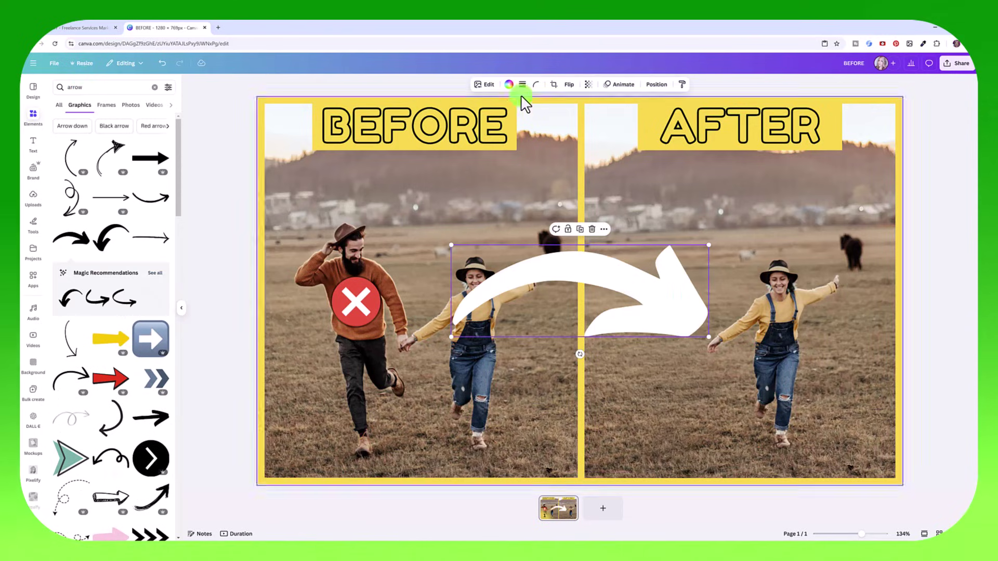
left_click(509, 84)
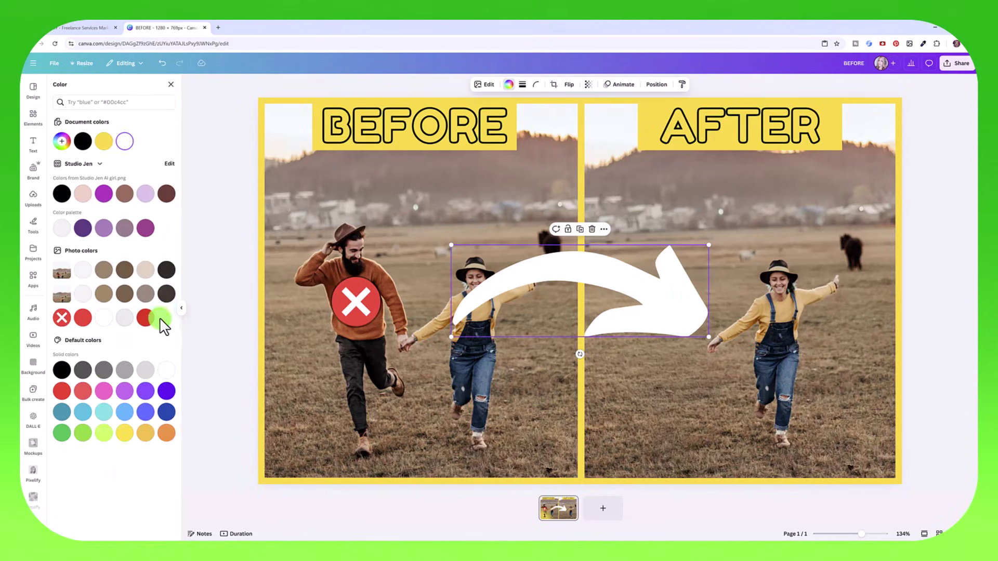
left_click(145, 317)
Step: Give the arrow a Glow shadow and position it arcing between both photos
left_click(488, 85)
left_click(69, 295)
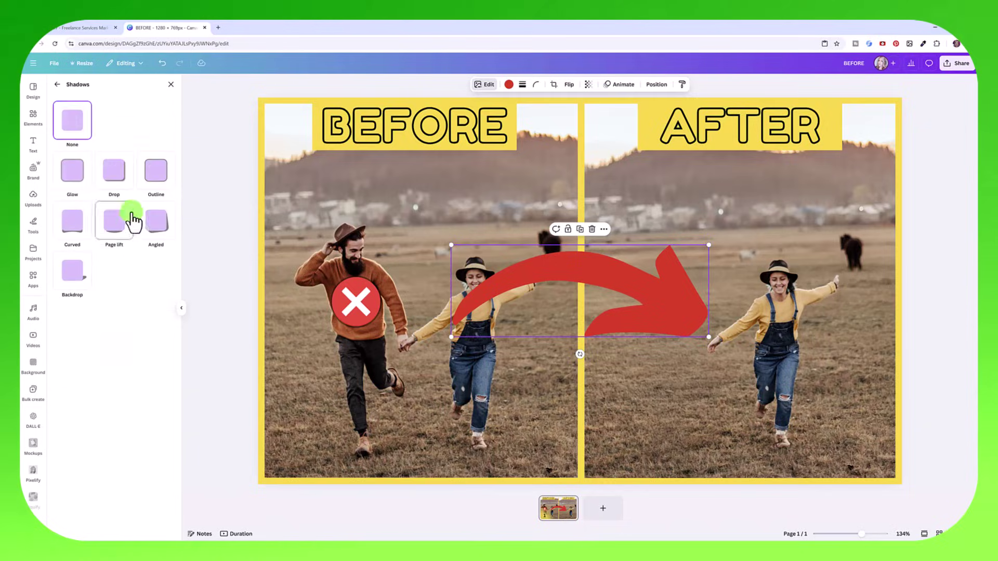
left_click(72, 170)
left_click_drag(684, 283, 649, 218)
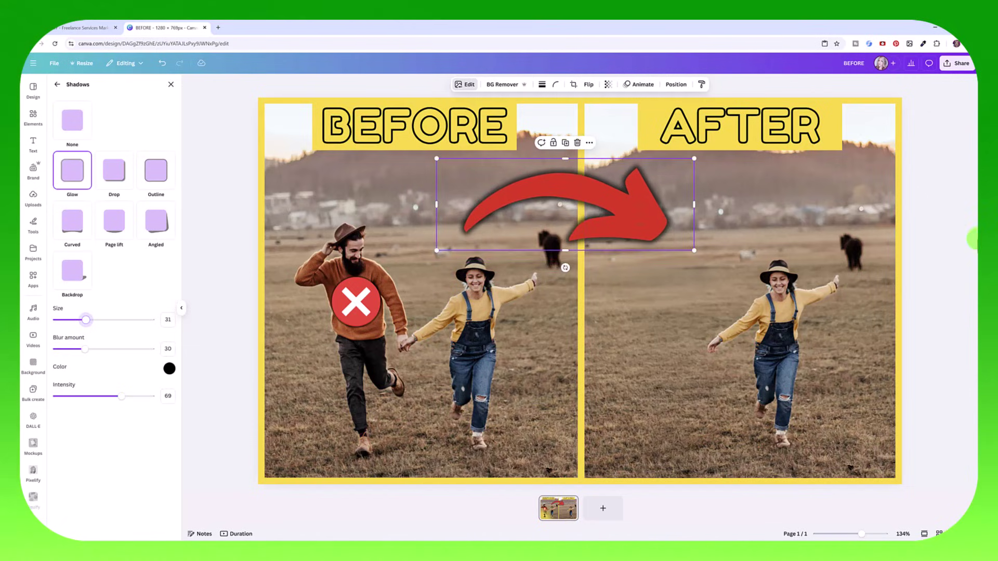
left_click(942, 243)
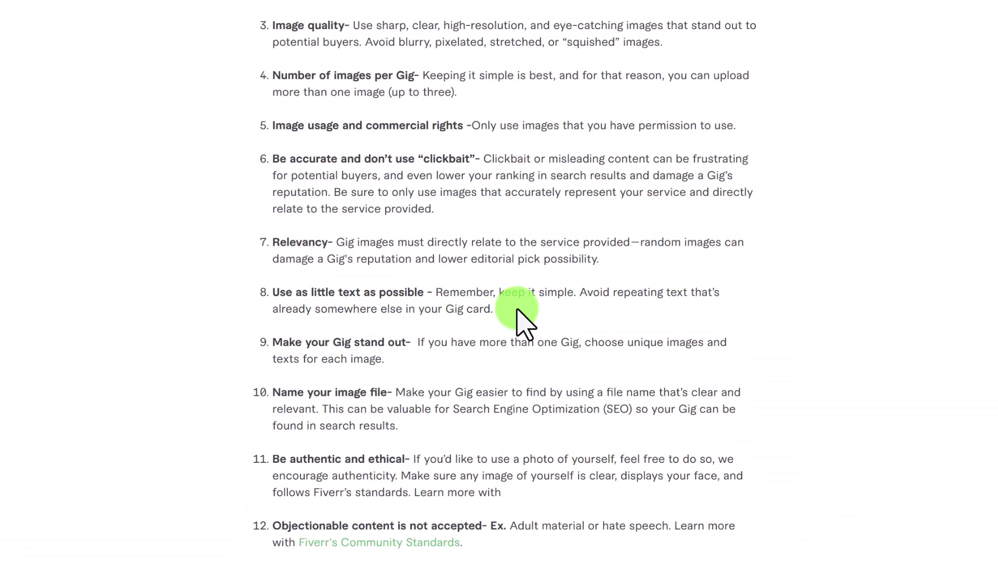
Step: Scroll through the gig image guidelines tips 6 to 14, including naming the image file
scroll(762, 484, "down", 5)
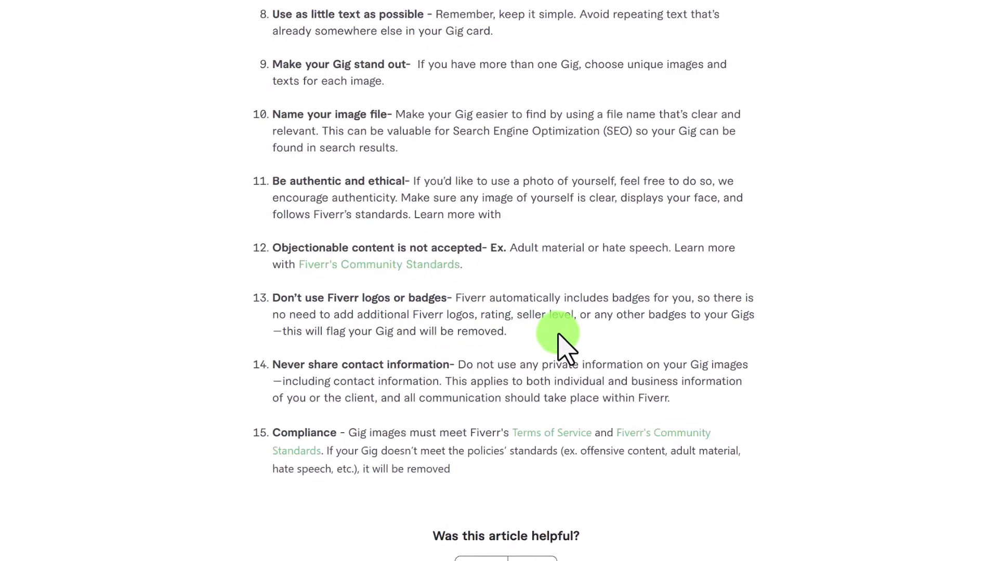
scroll(778, 354, "up", 3)
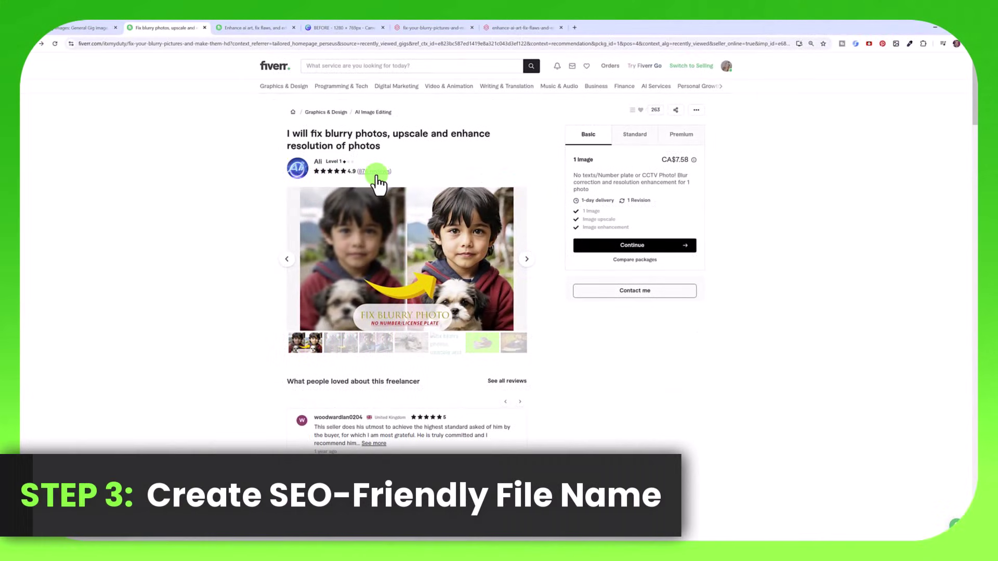
Step: Copy the blurry-photo gig image's address to check its file name
right_click(413, 227)
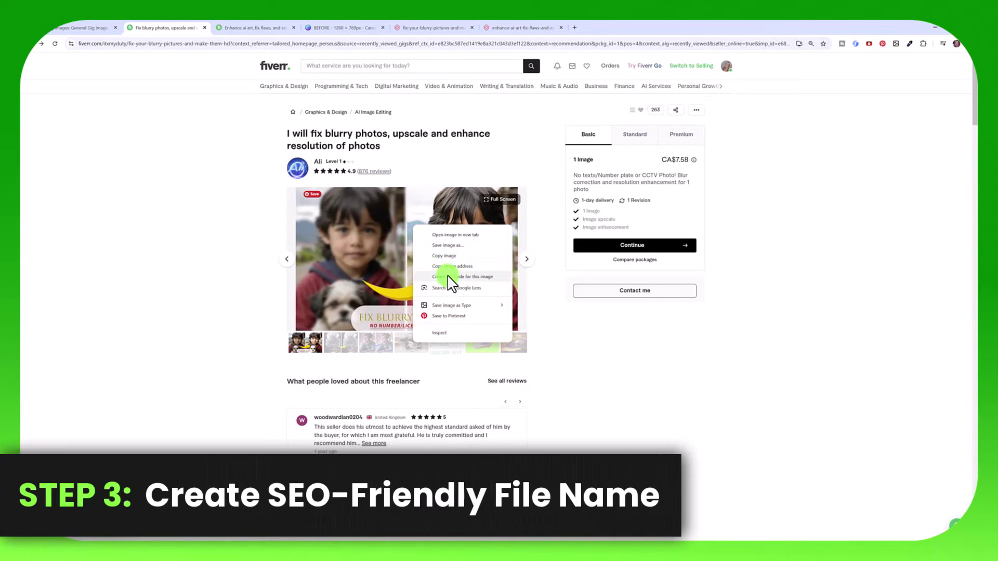
left_click(450, 266)
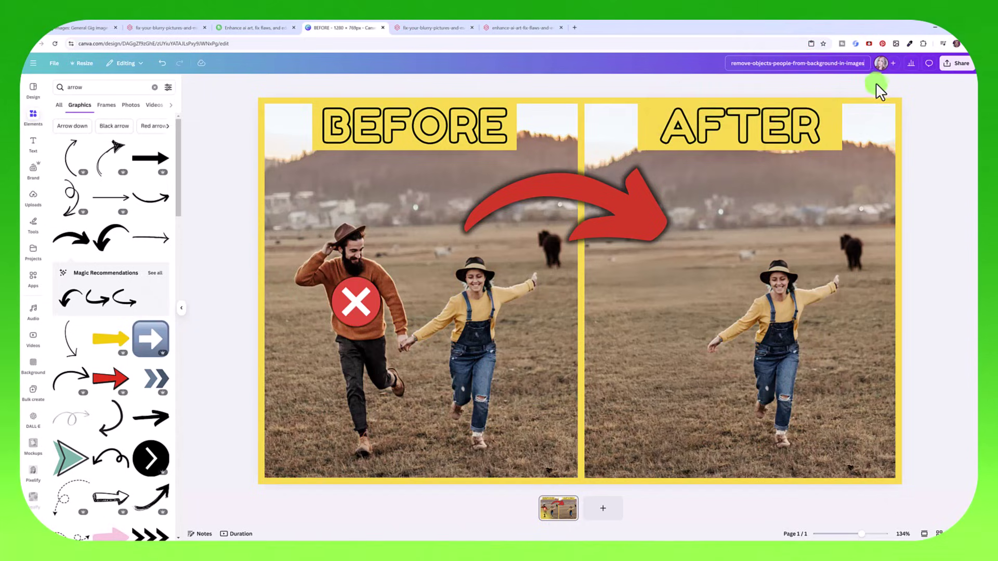
Step: Title the design remove-objects-people-from-background-image-editing and download it as a PNG
left_click(912, 115)
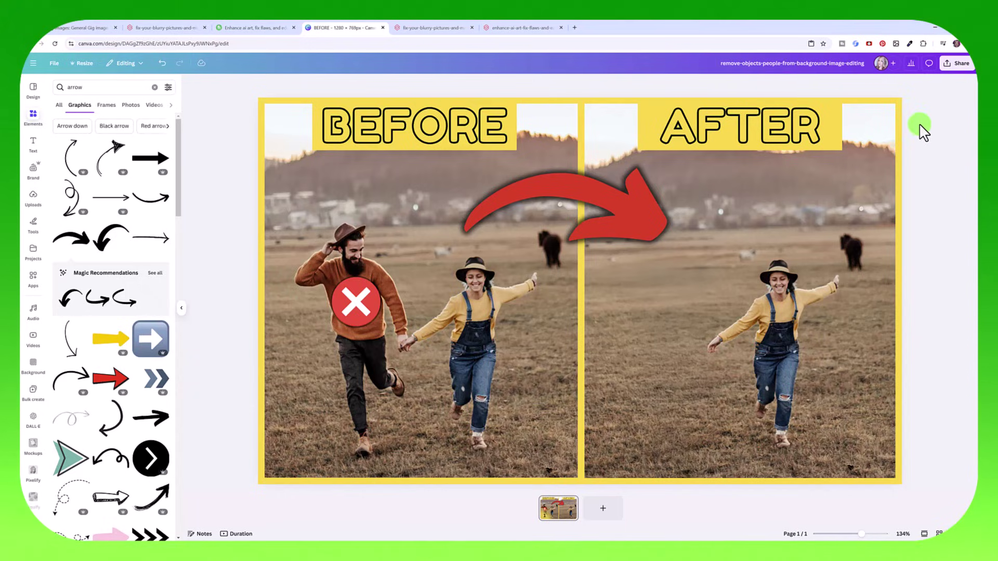
left_click(955, 65)
left_click(843, 213)
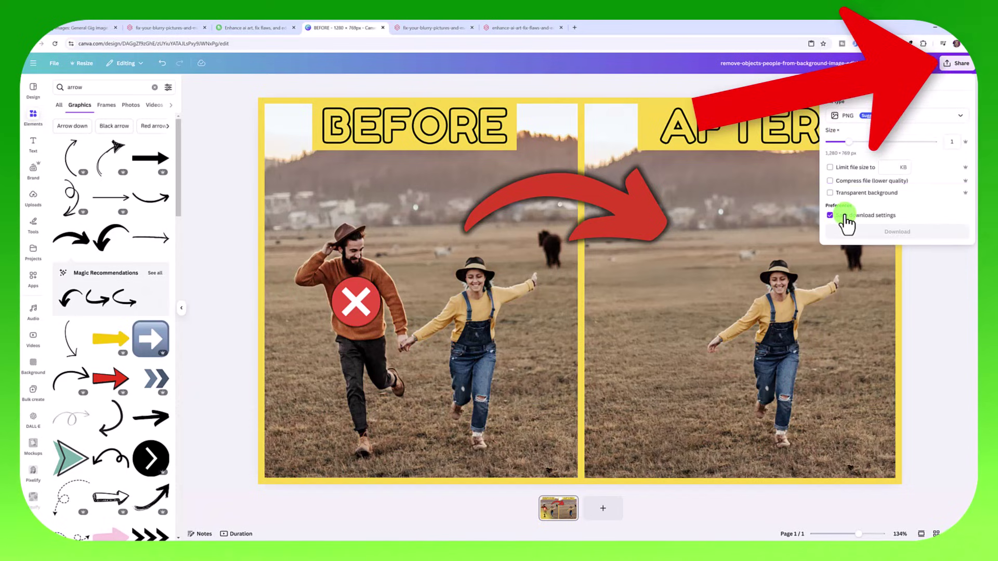
left_click(865, 232)
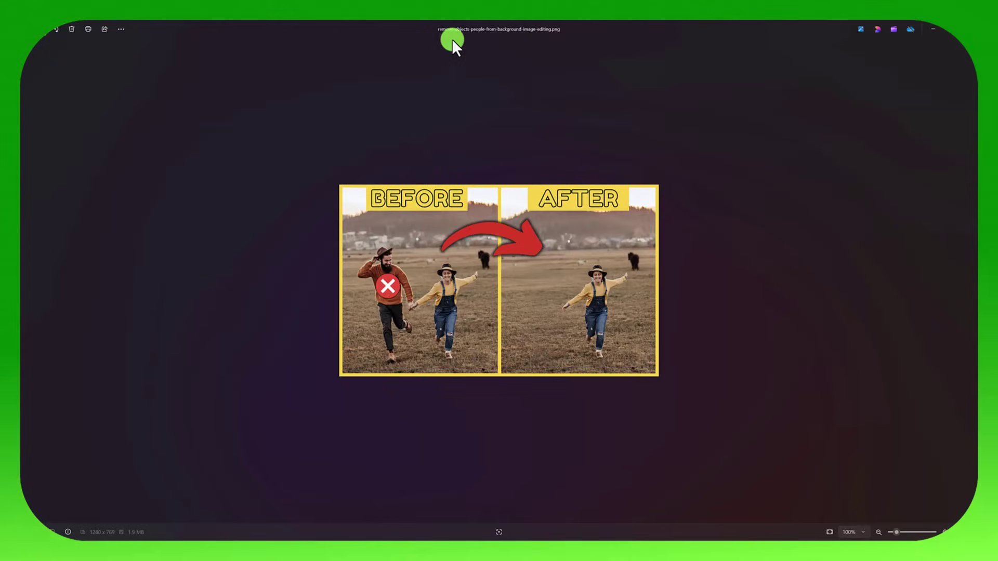
Step: Close the Photos viewer showing the downloaded PNG
left_click(919, 31)
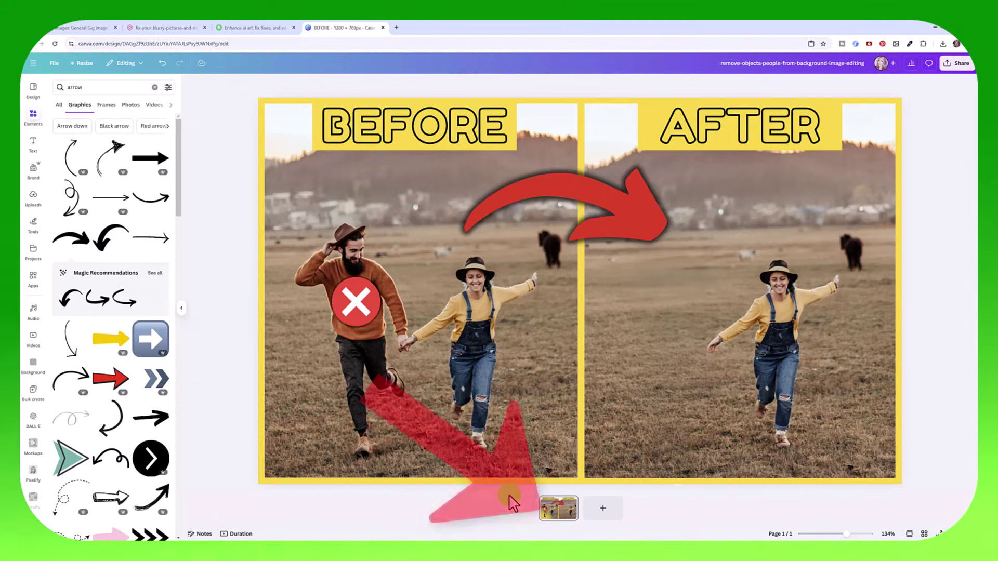
Step: Duplicate the page and change the new page's border colour to light teal
right_click(552, 511)
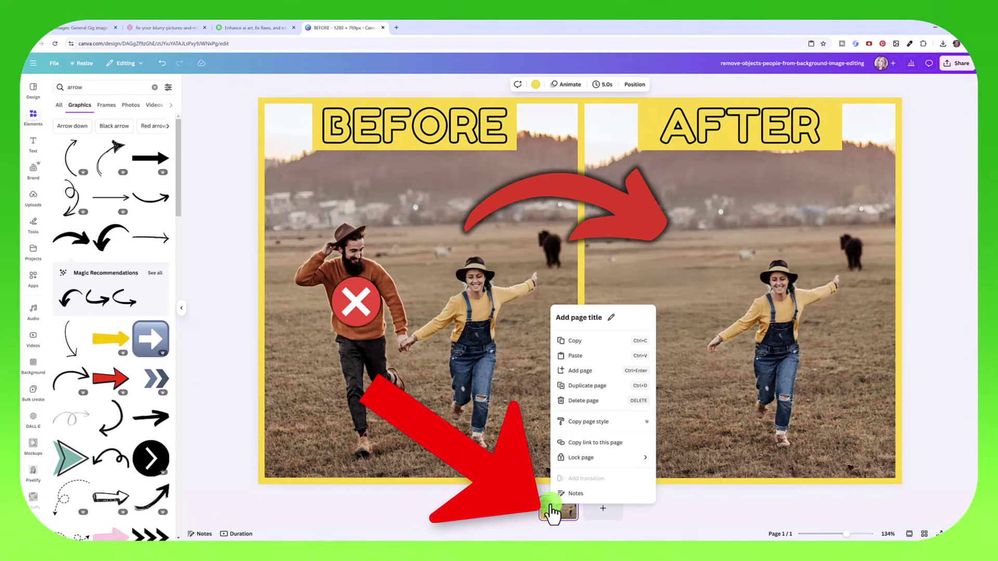
left_click(575, 386)
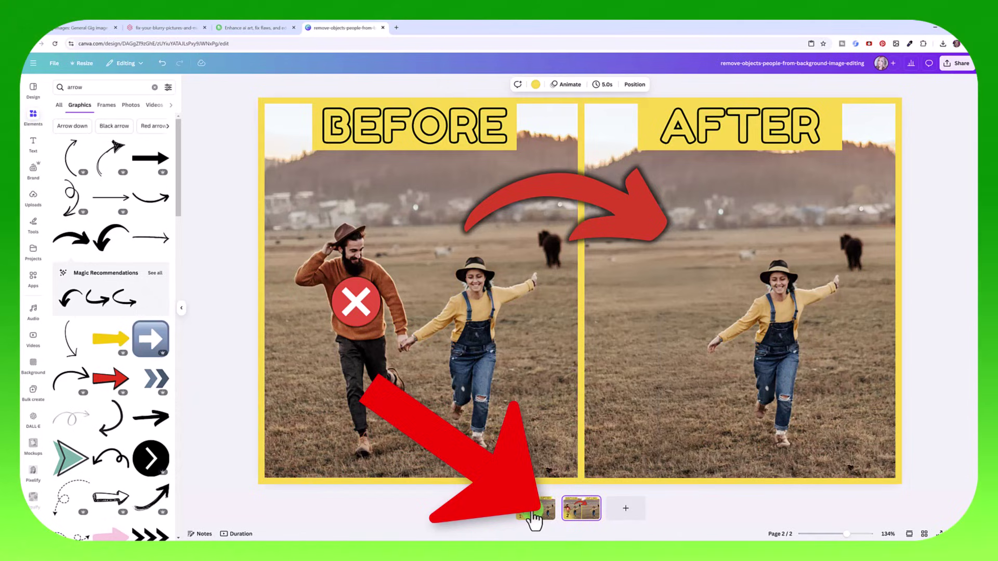
left_click(579, 510)
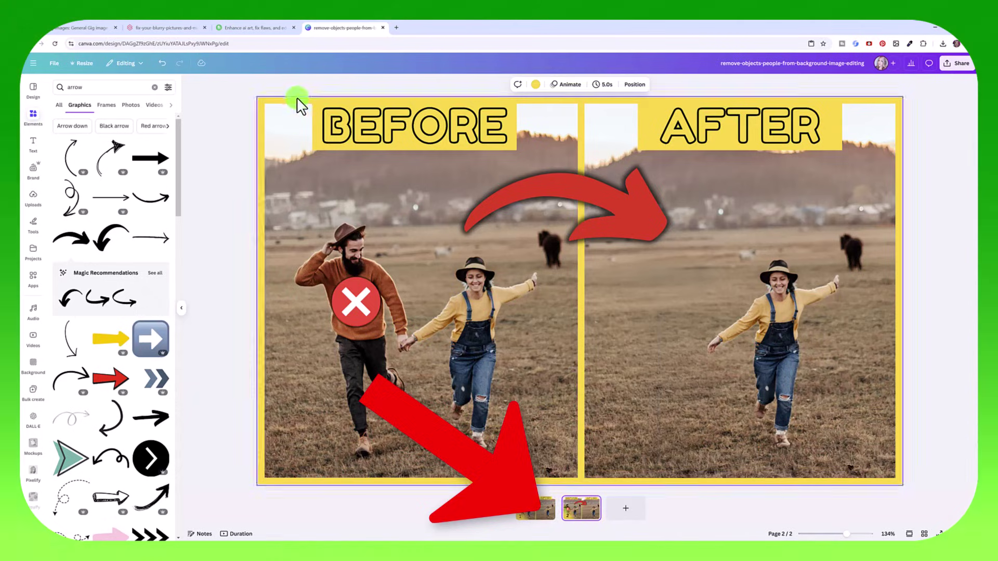
left_click(527, 79)
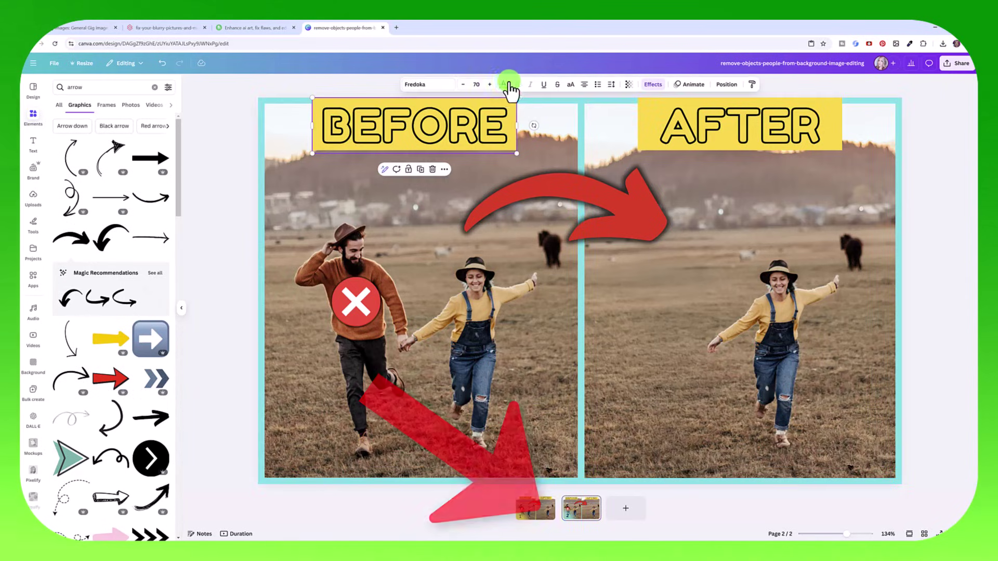
left_click(504, 84)
Step: Recolour the BEFORE and AFTER label backgrounds teal
left_click(82, 370)
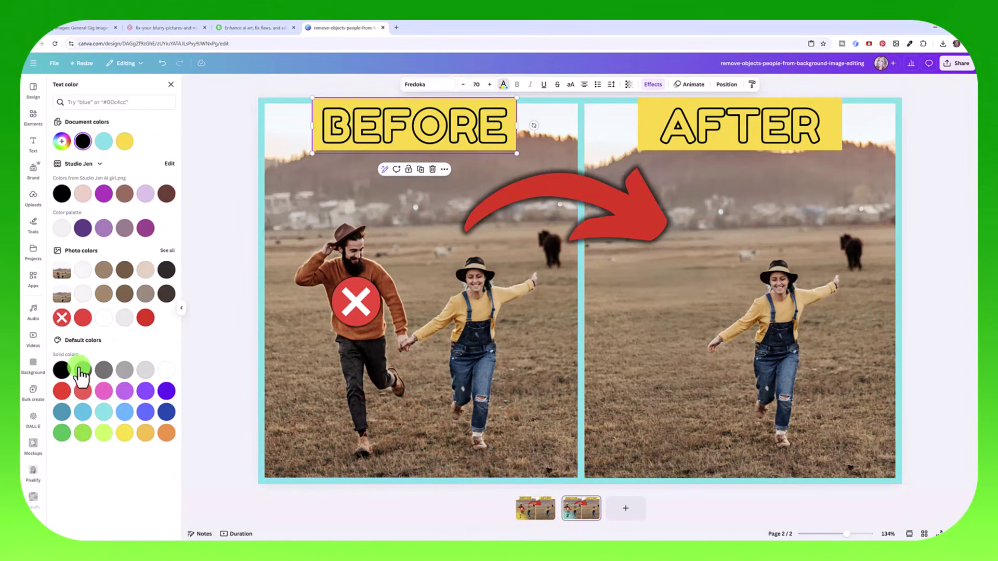
left_click(88, 414)
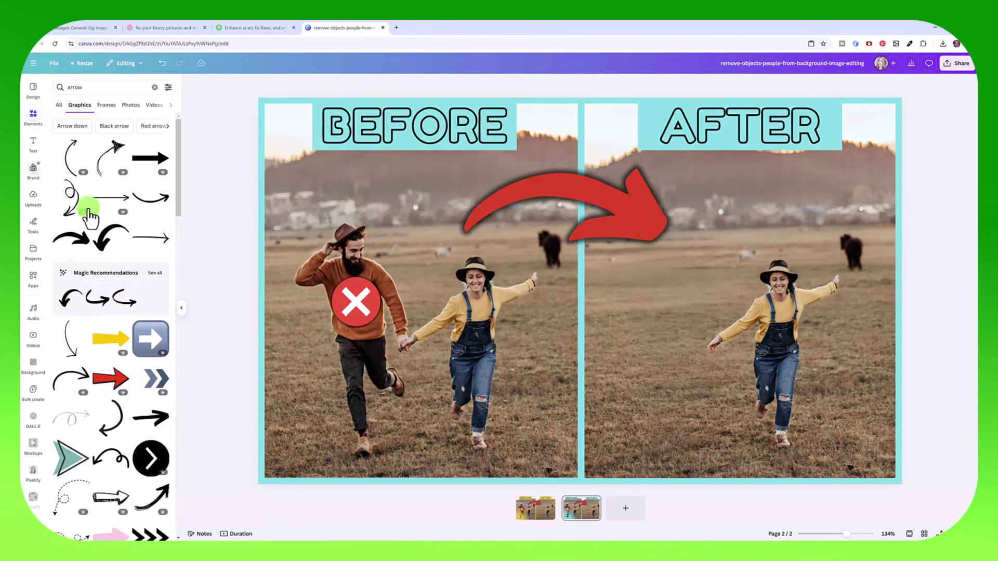
left_click(644, 217)
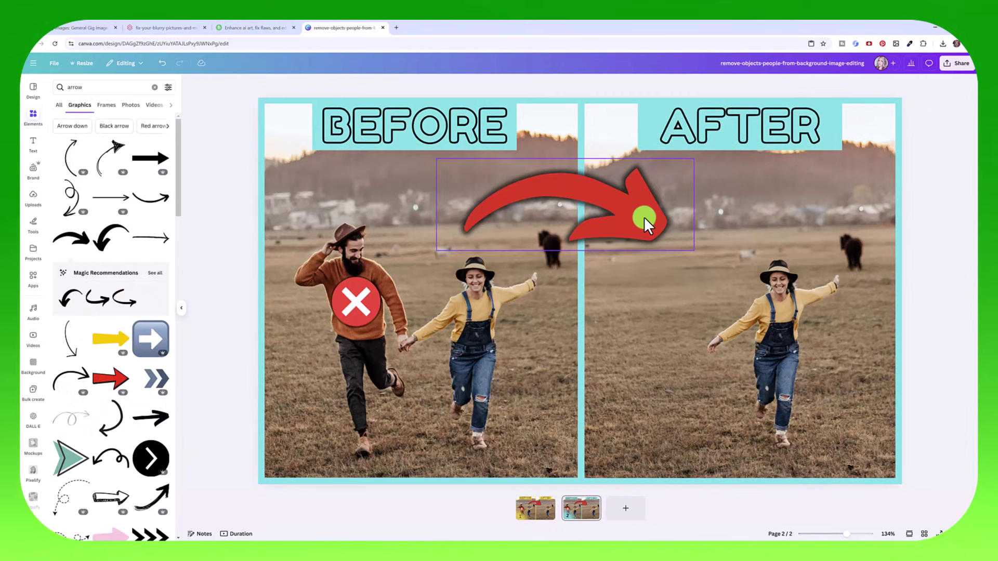